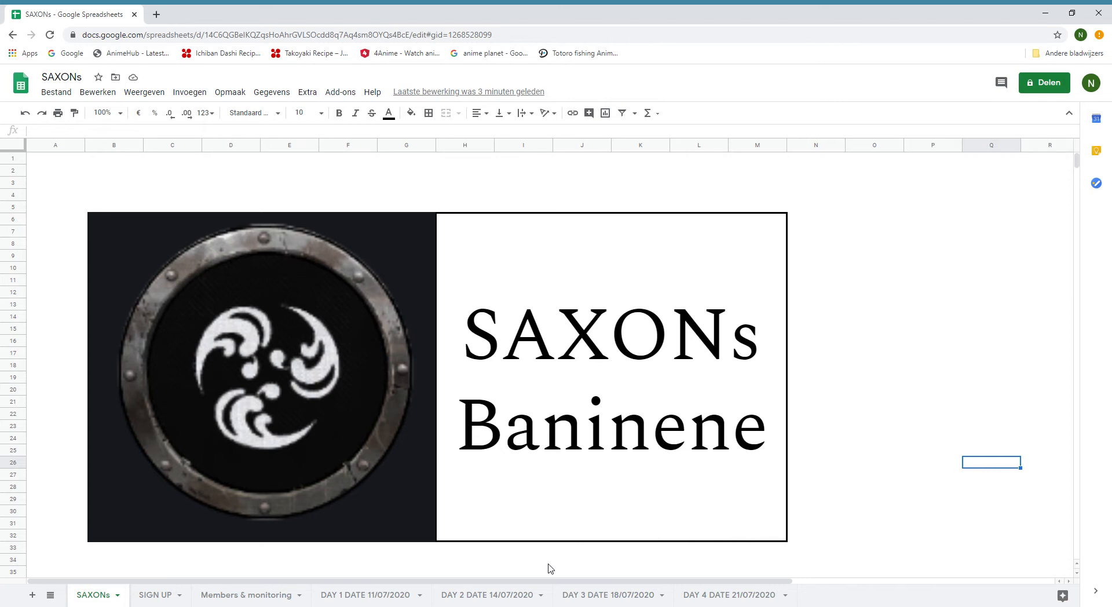
- On the SIGN UP sheet, set the TW DAY 1 date to 18-7-2020
{"action": "left_click", "coordinate": [169, 598]}
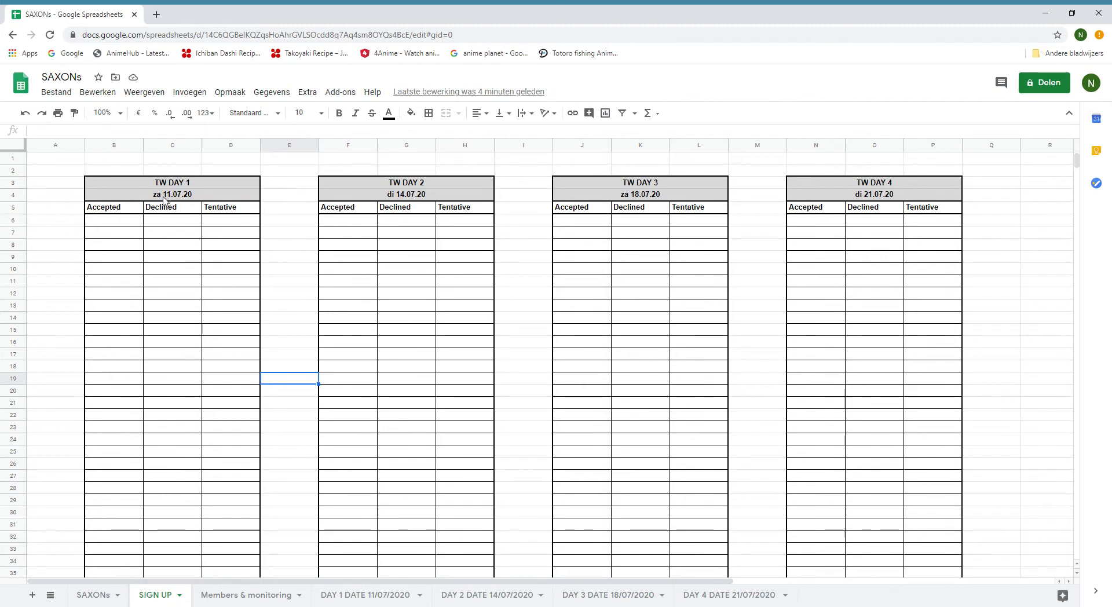
{"action": "double_click", "coordinate": [213, 197]}
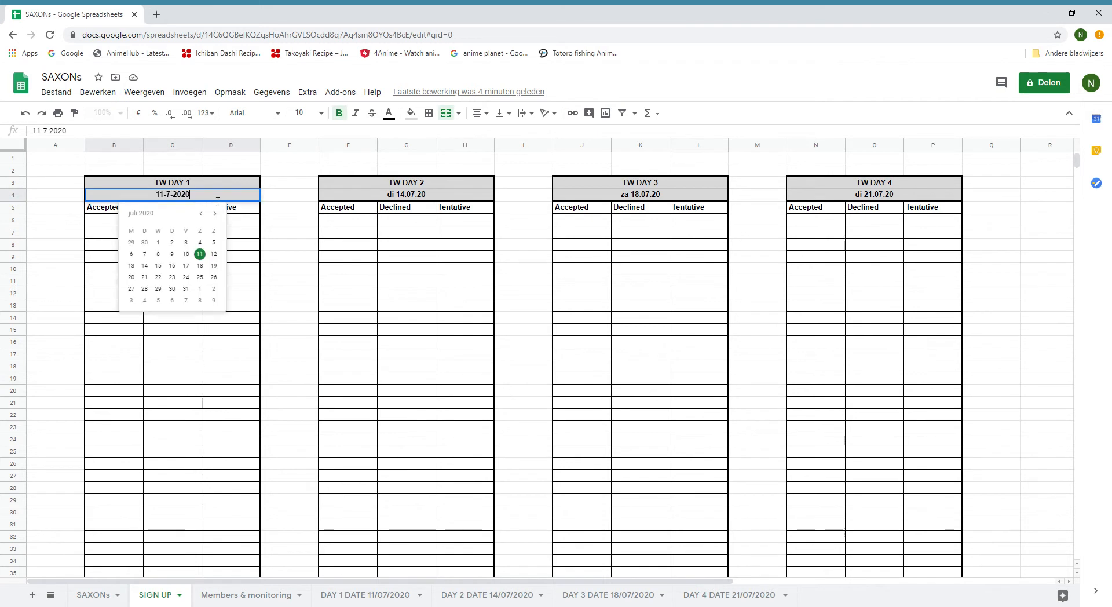
{"action": "left_click", "coordinate": [200, 265]}
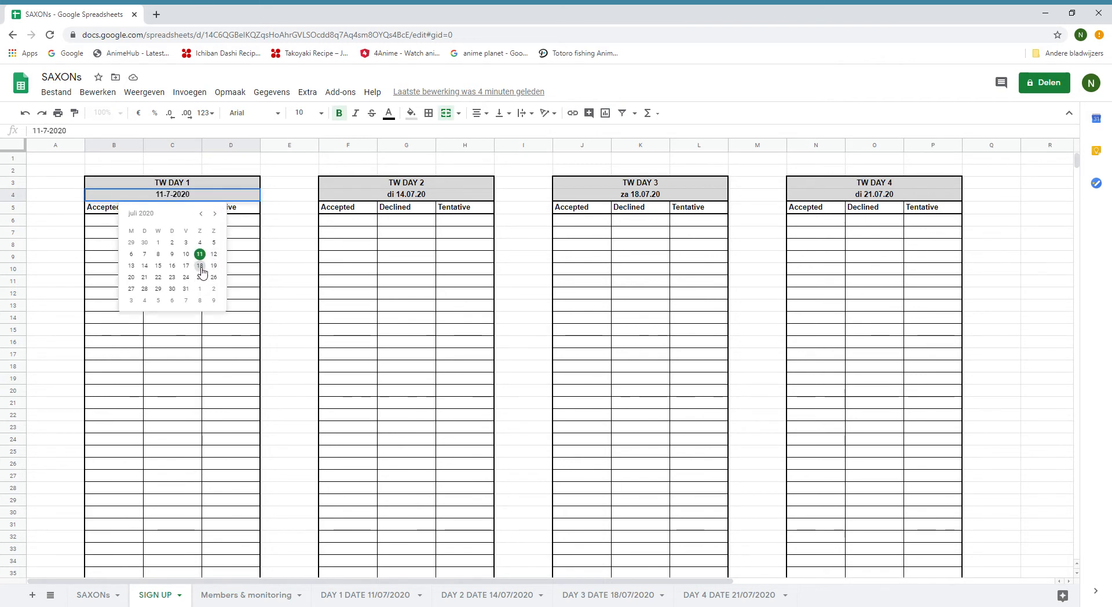
{"action": "left_click", "coordinate": [293, 280]}
- Set the TW DAY 1 date on the SIGN UP sheet back to 11-7-2020
{"action": "left_click", "coordinate": [199, 184]}
{"action": "double_click", "coordinate": [199, 197]}
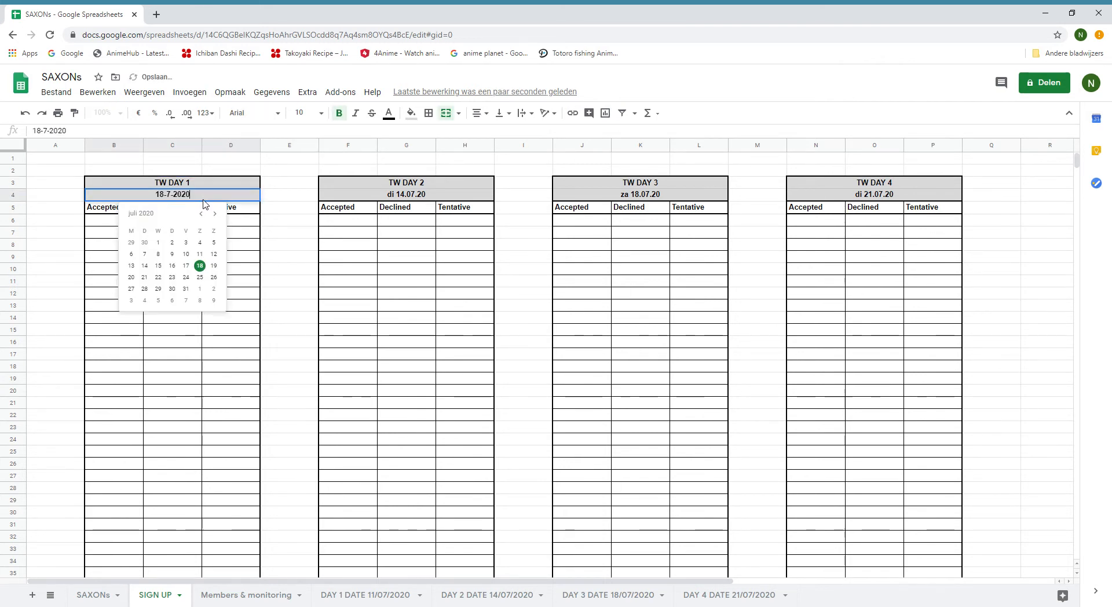
{"action": "left_click", "coordinate": [202, 257]}
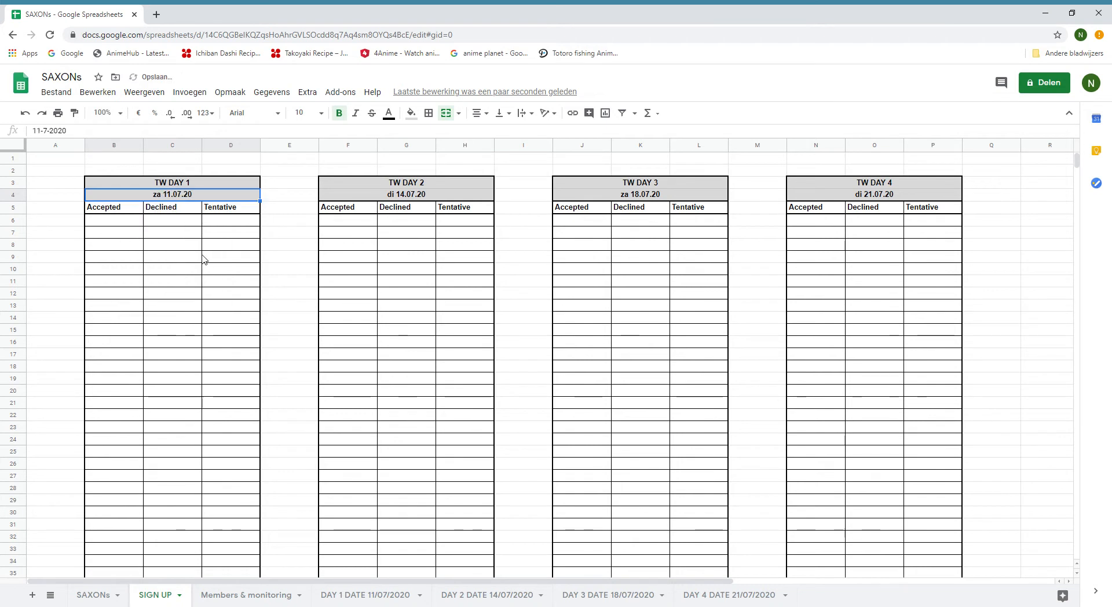
{"action": "left_click", "coordinate": [287, 245]}
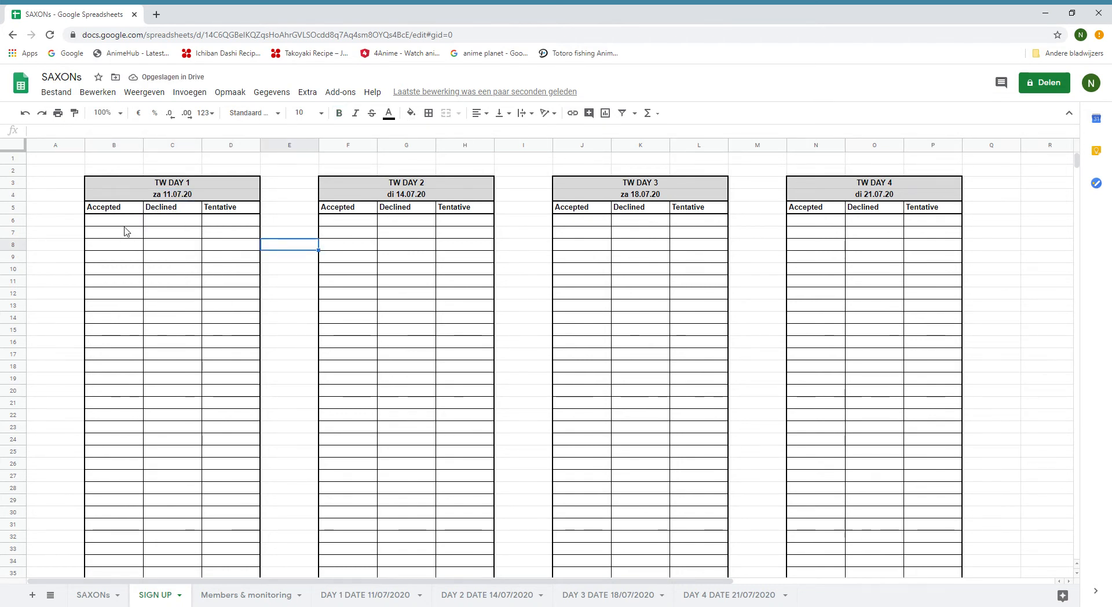
- On the SIGN UP sheet, enter two members' nicknames in cells B6 and B7 of the TW DAY 1 Accepted column
{"action": "left_click", "coordinate": [278, 303]}
{"action": "double_click", "coordinate": [106, 224]}
{"action": "type", "text": "Calgar"}
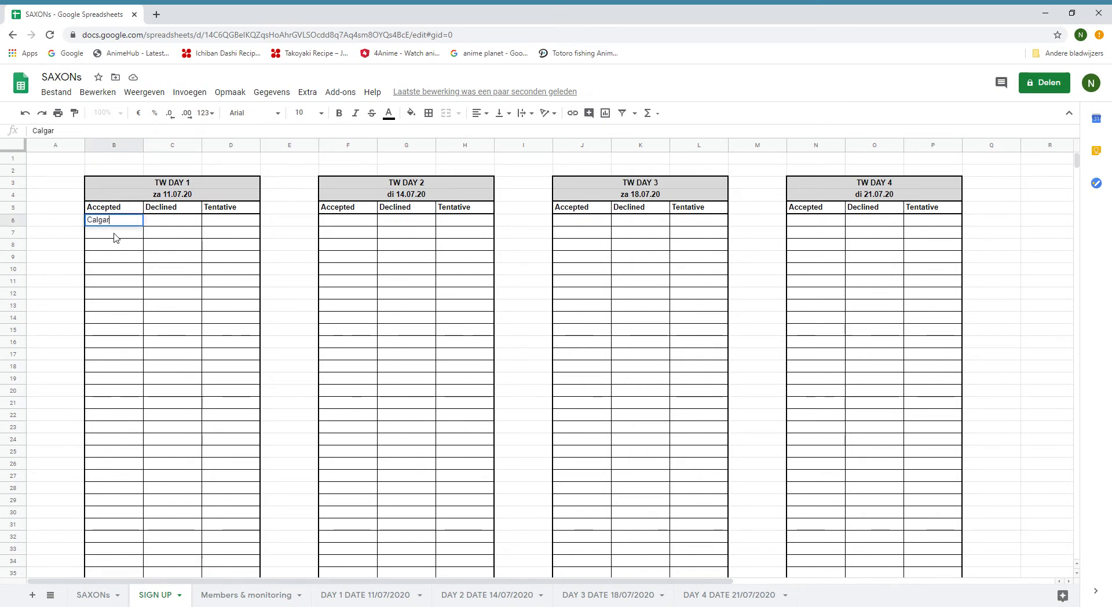
{"action": "key", "text": "Return"}
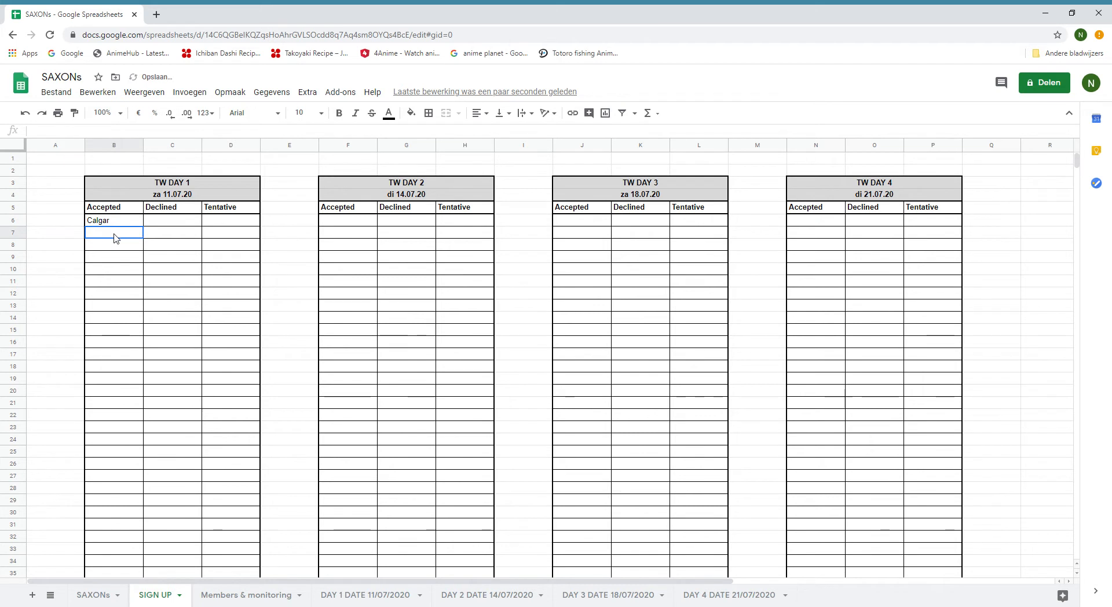
{"action": "type", "text": "B"}
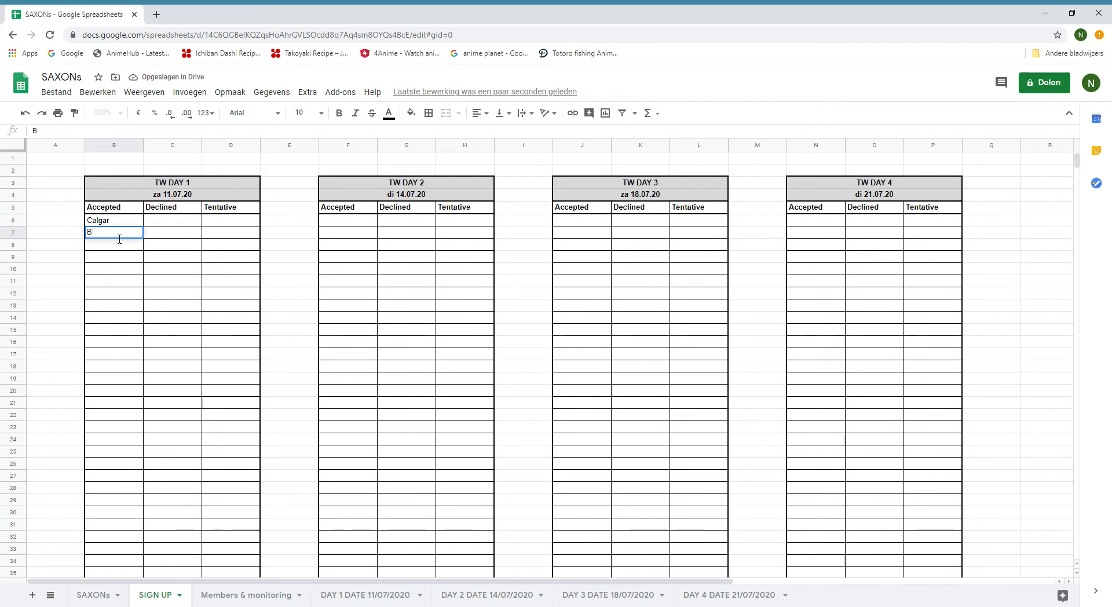
{"action": "type", "text": "Wriggy"}
{"action": "key", "text": "Return"}
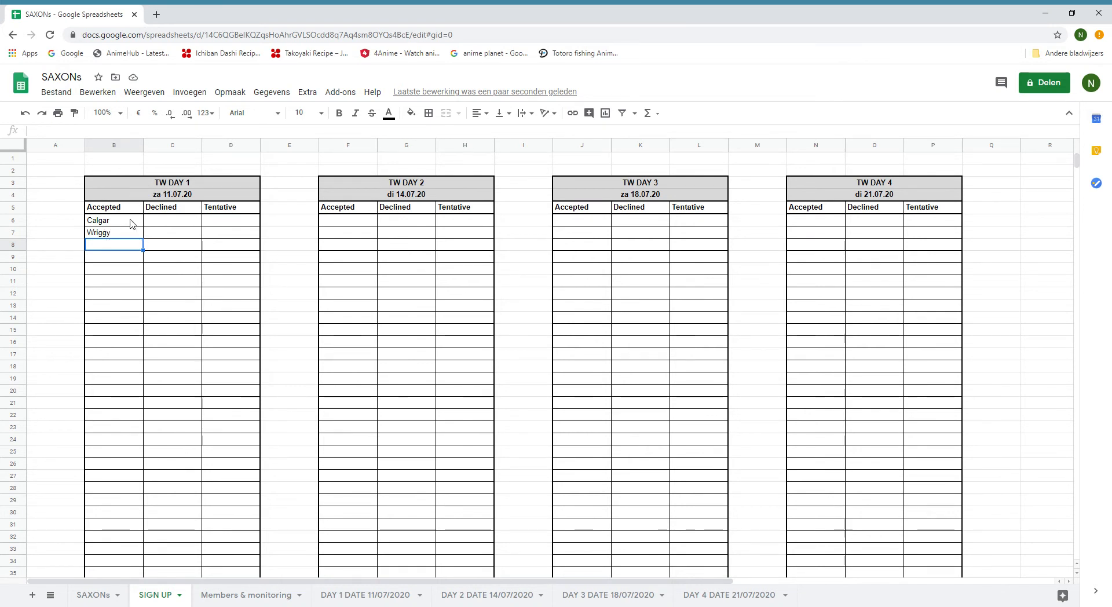
- For TW DAY 1, enter a third member's nickname under Declined in C8 and a fourth member's under Tentative in D9
{"action": "left_click", "coordinate": [185, 248]}
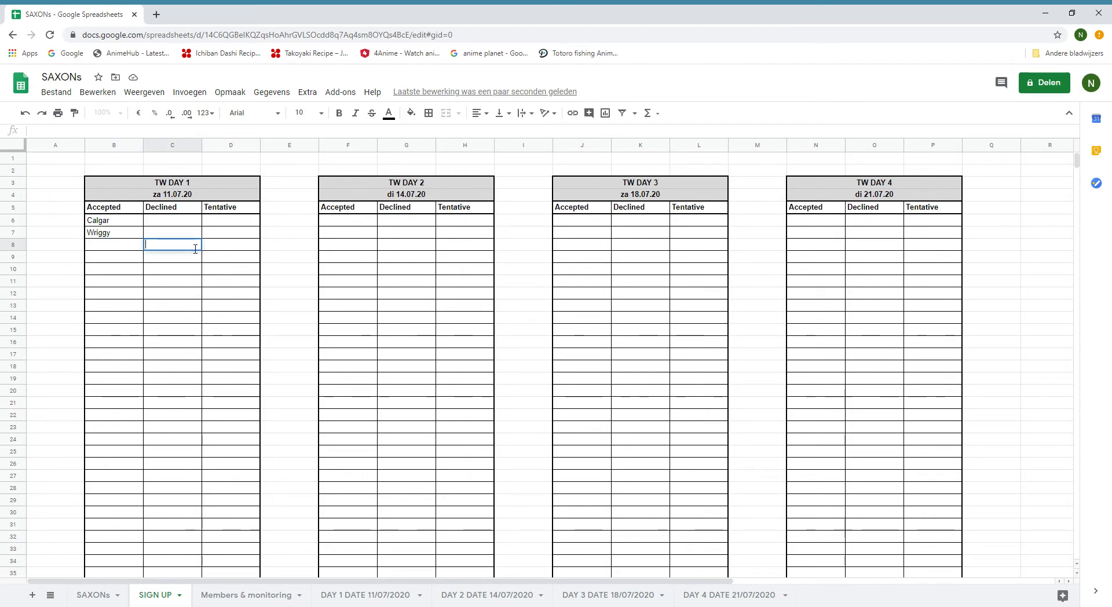
{"action": "type", "text": "Deadlywi"}
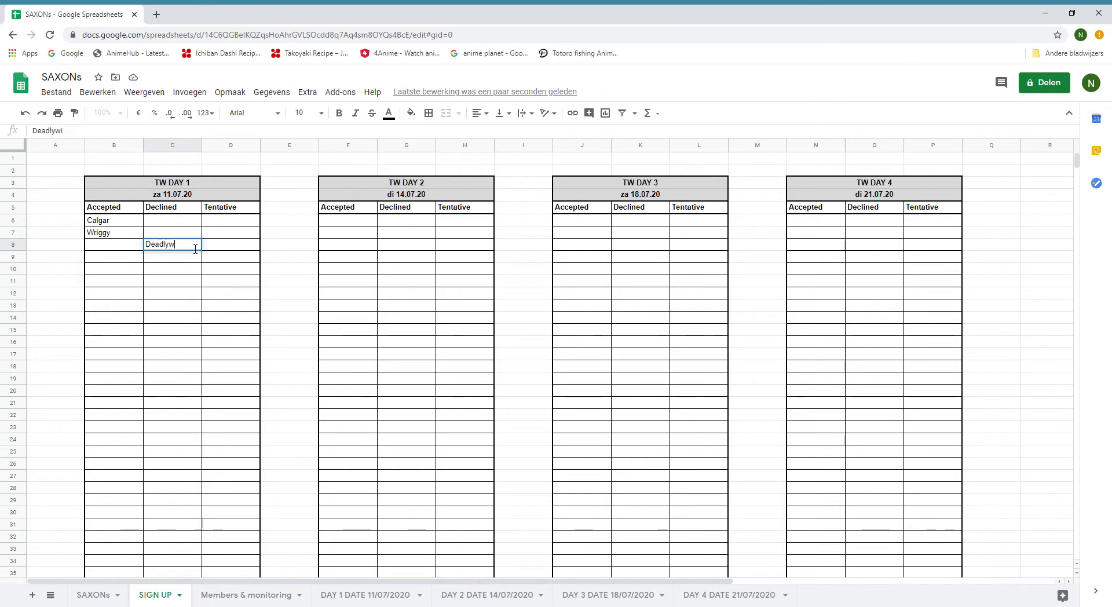
{"action": "key", "text": "BackSpace"}
{"action": "type", "text": "idw"}
{"action": "key", "text": "BackSpace"}
{"action": "type", "text": "ow"}
{"action": "key", "text": "Return"}
{"action": "key", "text": "Right"}
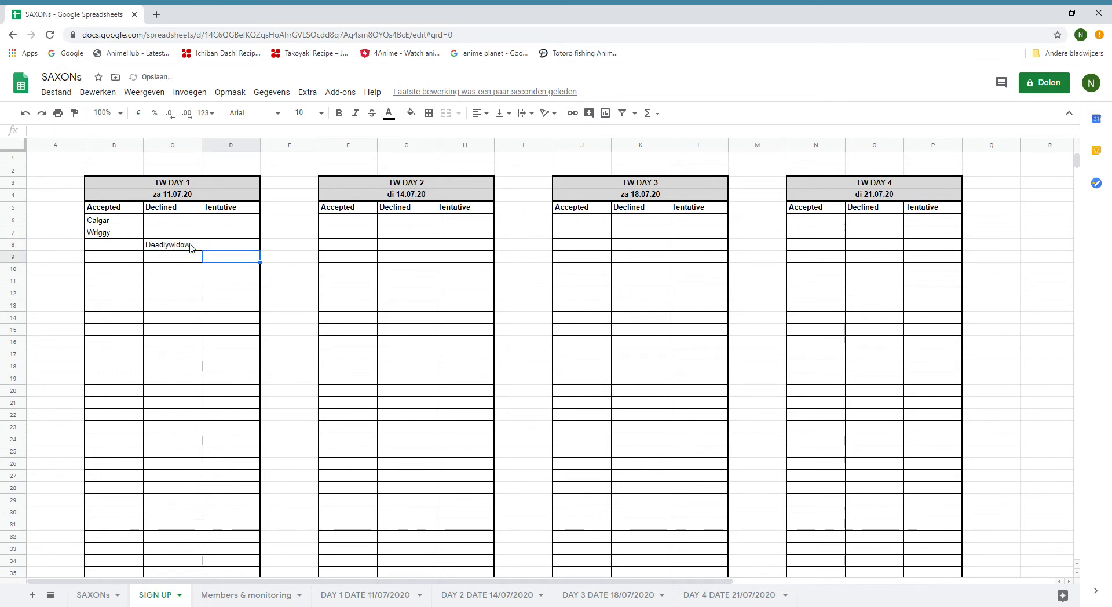
{"action": "type", "text": "Bani"}
{"action": "key", "text": "Return"}
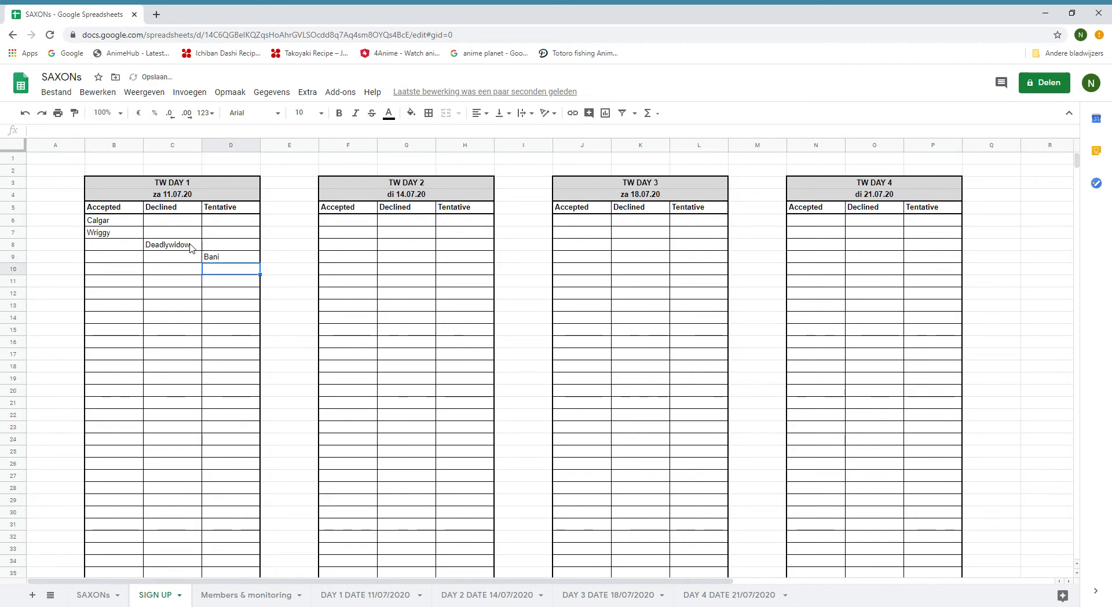
{"action": "left_click", "coordinate": [302, 286]}
{"action": "left_click", "coordinate": [223, 220]}
{"action": "left_click_drag", "start_coordinate": [246, 233], "coordinate": [211, 523]}
{"action": "left_click", "coordinate": [272, 378]}
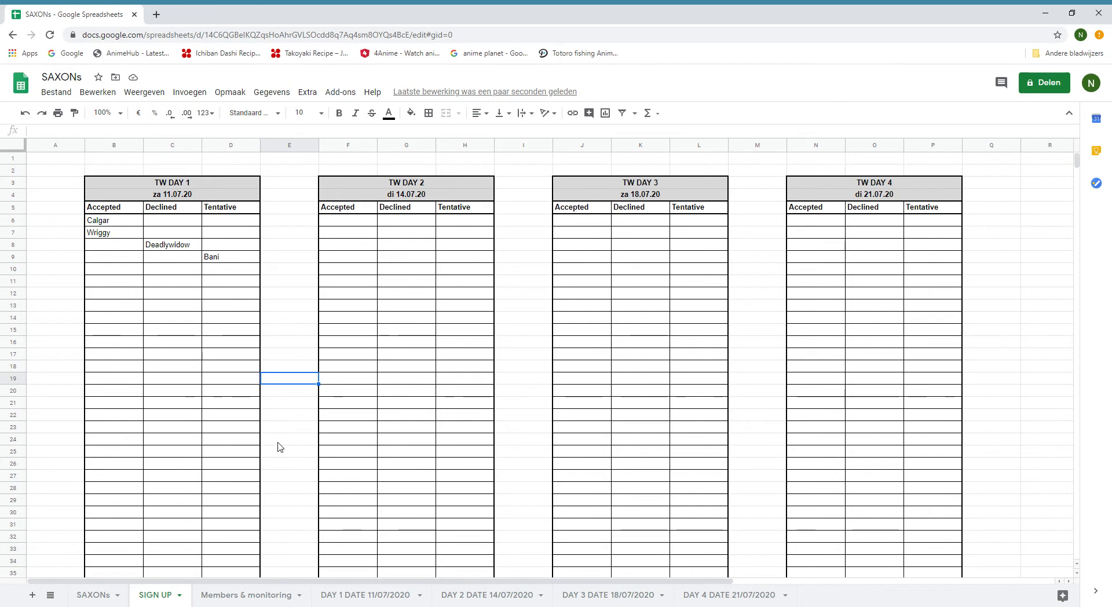
- Open the Members & monitoring sheet and look through the Team Beserker and Team Valkyrie sections
{"action": "left_click", "coordinate": [251, 596]}
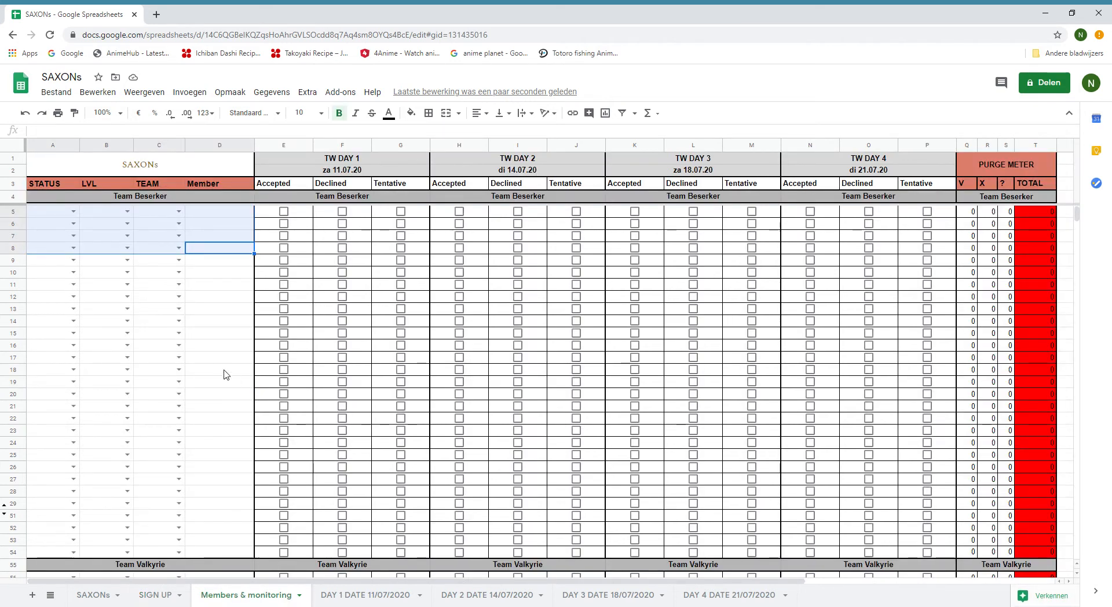
{"action": "left_click", "coordinate": [220, 370]}
{"action": "scroll", "coordinate": [204, 224], "scroll_direction": "down", "scroll_amount": 10}
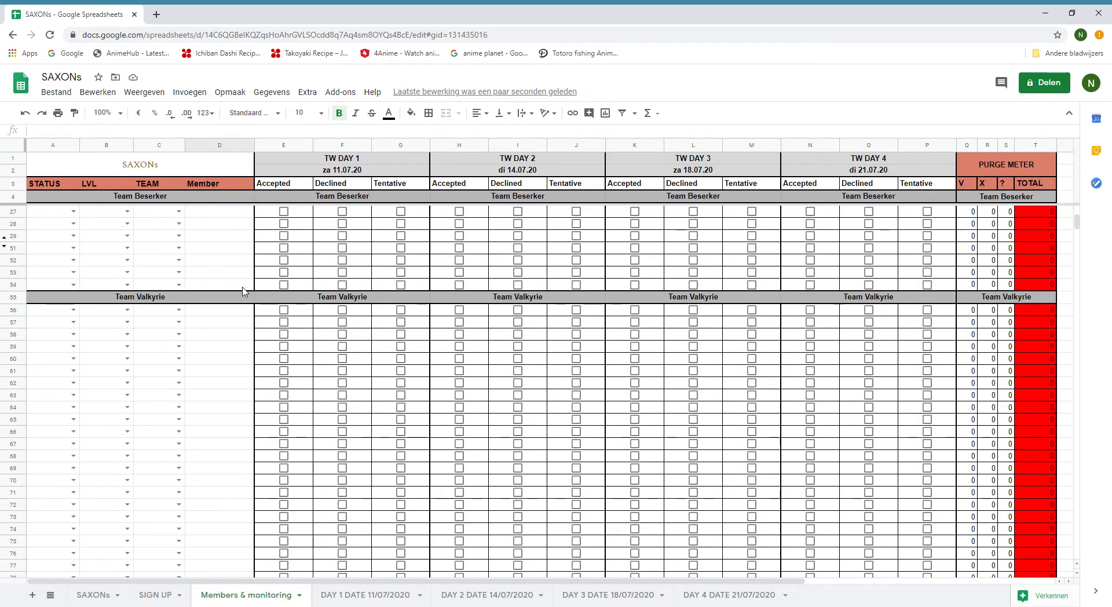
{"action": "scroll", "coordinate": [244, 305], "scroll_direction": "up", "scroll_amount": 10}
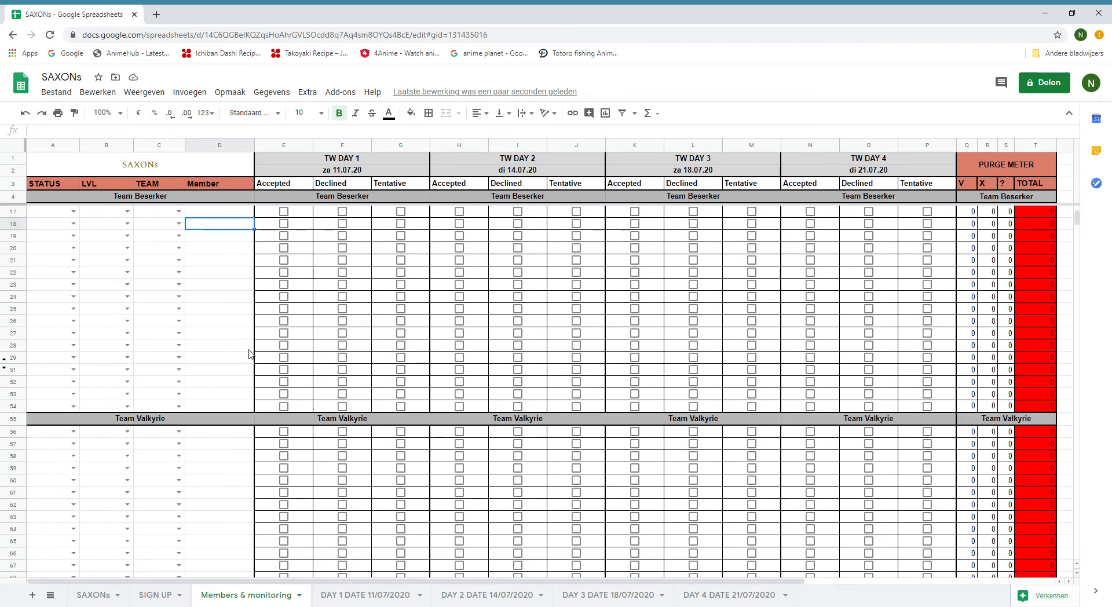
{"action": "left_click", "coordinate": [229, 245]}
{"action": "left_click_drag", "start_coordinate": [221, 212], "coordinate": [231, 539]}
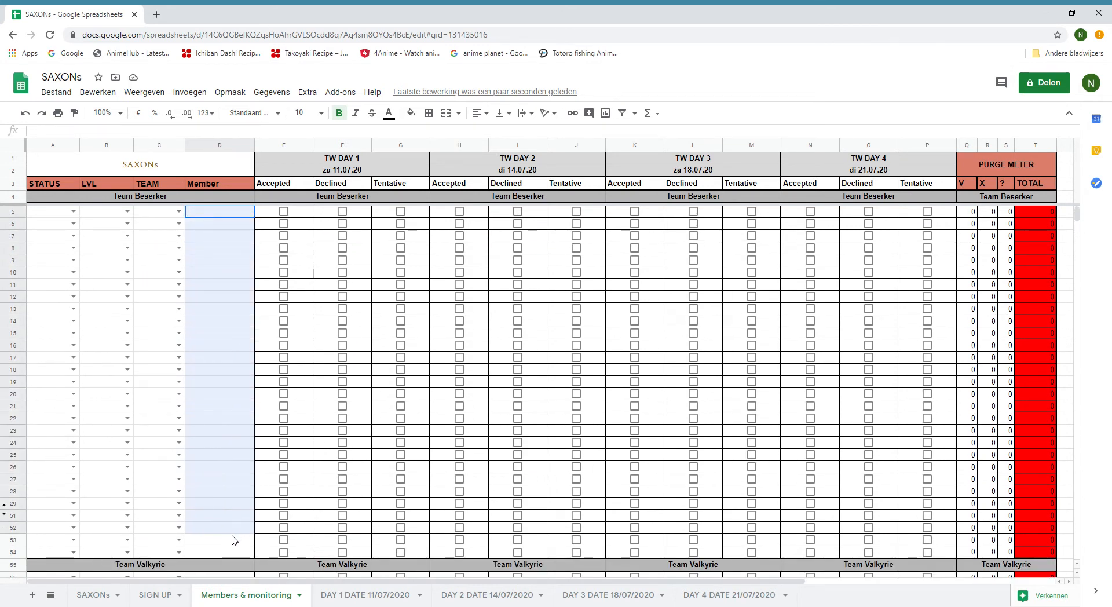
{"action": "left_click", "coordinate": [219, 357]}
{"action": "left_click_drag", "start_coordinate": [231, 214], "coordinate": [231, 227]}
{"action": "left_click", "coordinate": [230, 263]}
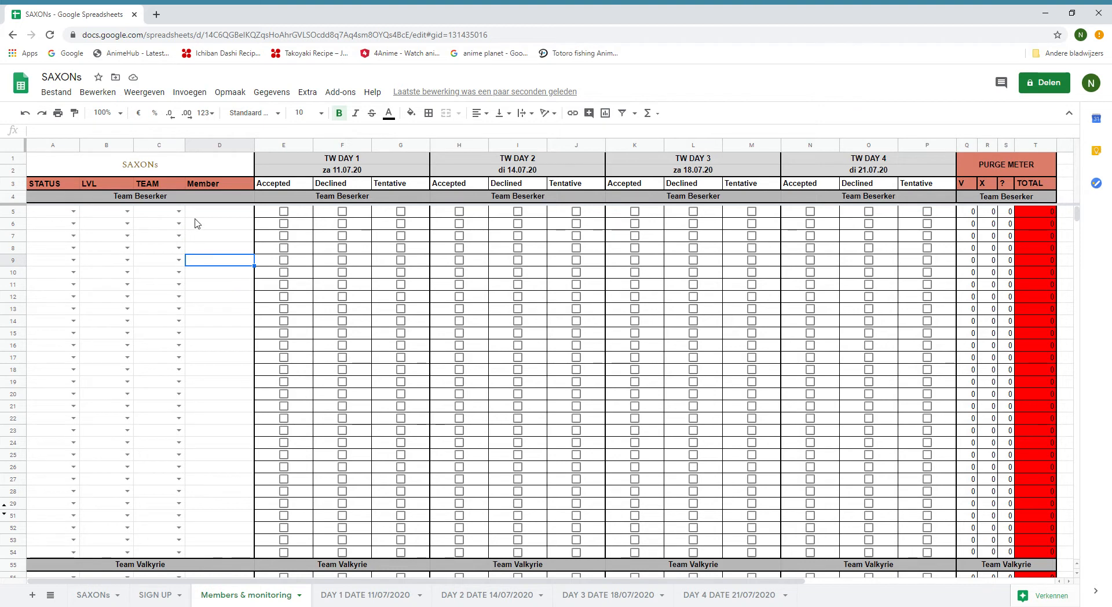
{"action": "left_click", "coordinate": [229, 212]}
{"action": "left_click", "coordinate": [231, 227]}
{"action": "left_click_drag", "start_coordinate": [237, 212], "coordinate": [224, 505]}
{"action": "left_click", "coordinate": [231, 440]}
{"action": "left_click_drag", "start_coordinate": [229, 215], "coordinate": [236, 463]}
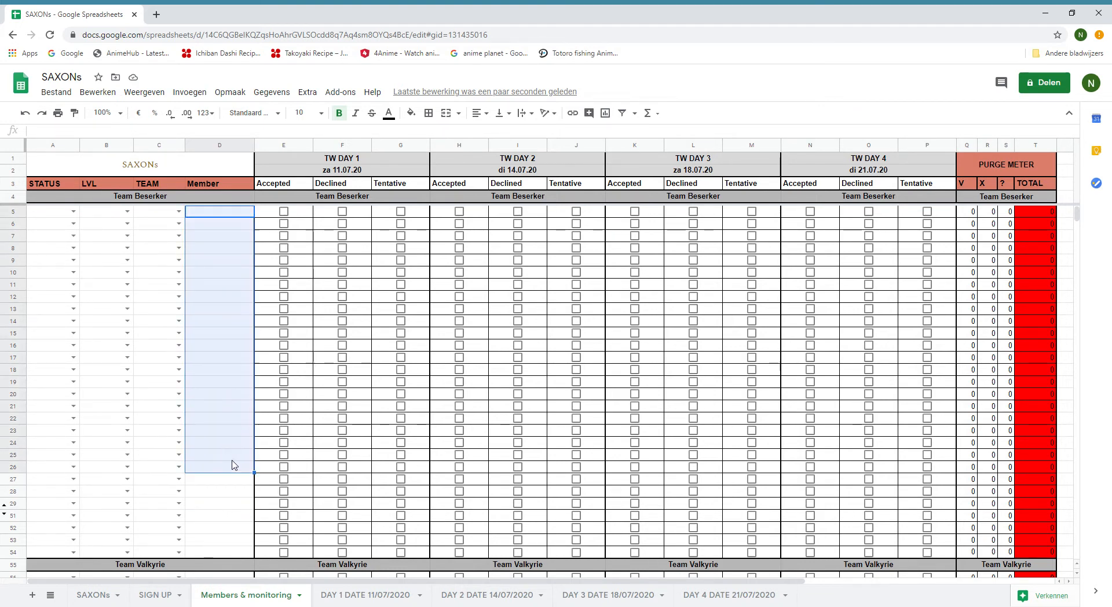
{"action": "left_click", "coordinate": [229, 396]}
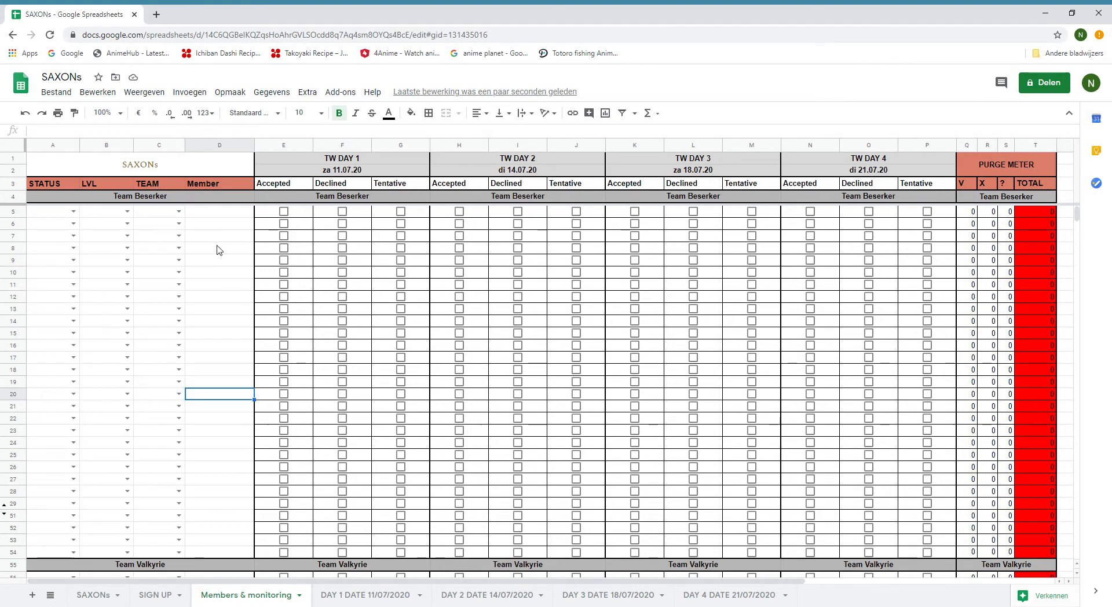
{"action": "left_click", "coordinate": [230, 215]}
{"action": "left_click", "coordinate": [224, 286]}
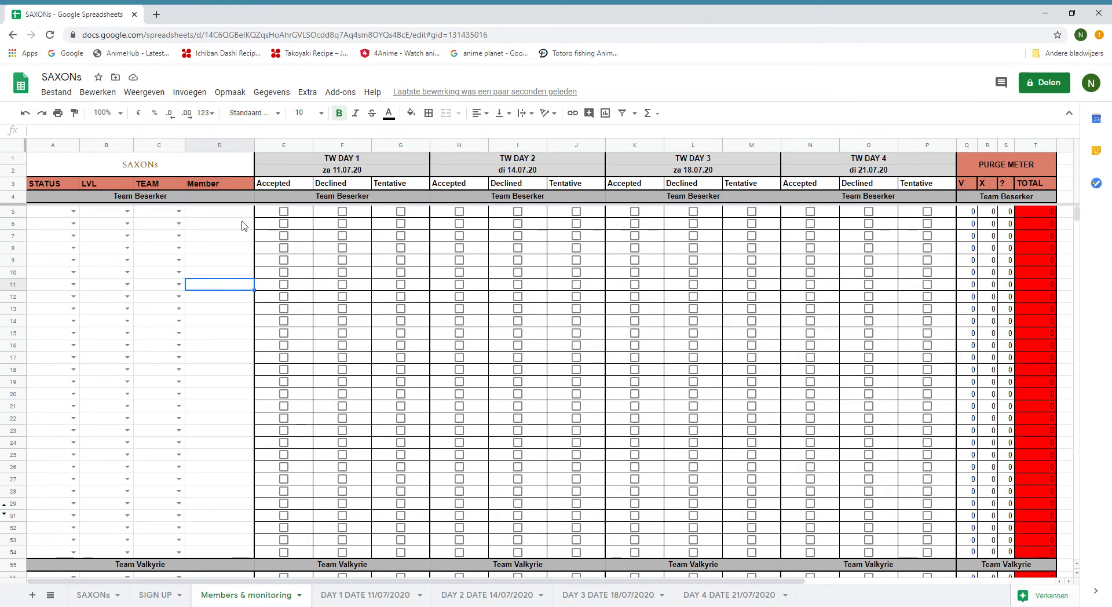
- Enter the nicknames of the two members who accepted TW DAY 1 in Member cells D5 and D6 under Team Beserker
{"action": "left_click", "coordinate": [220, 216]}
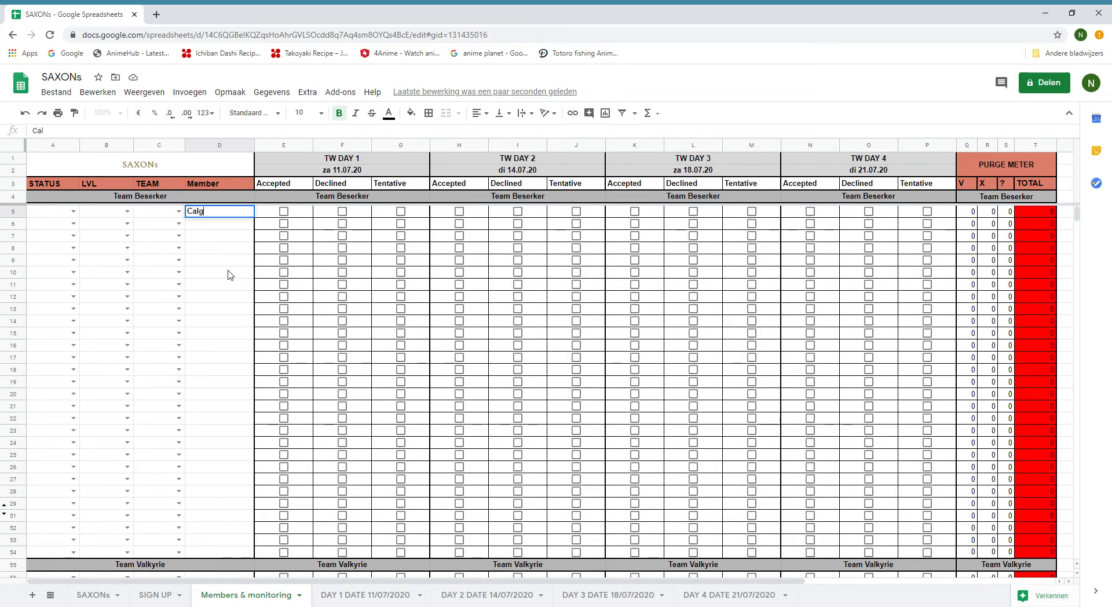
{"action": "key", "text": "Tab"}
{"action": "key", "text": "space"}
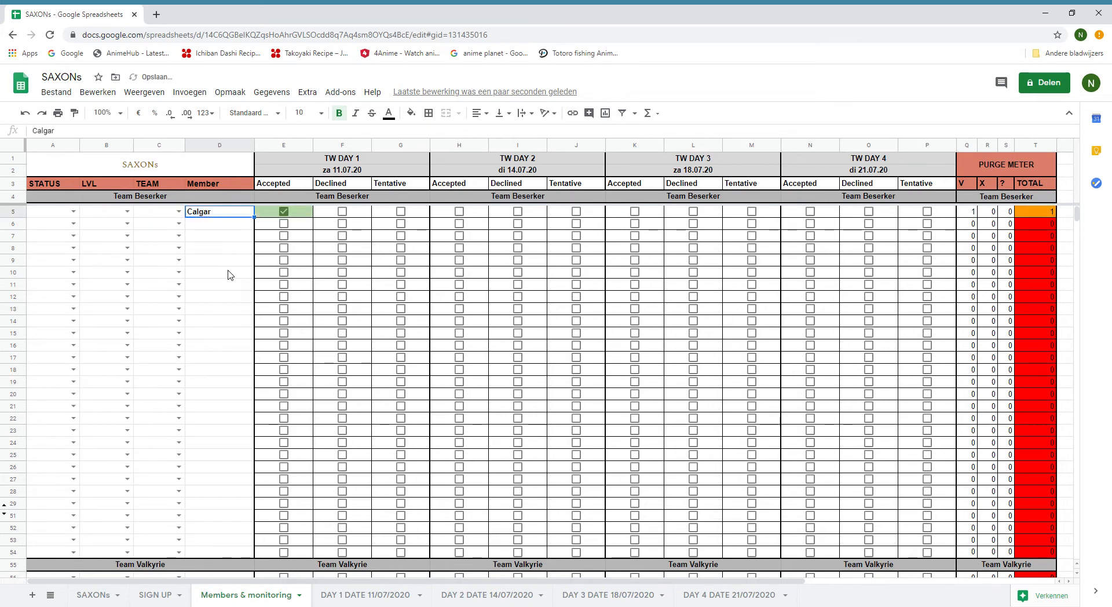
{"action": "key", "text": "Return"}
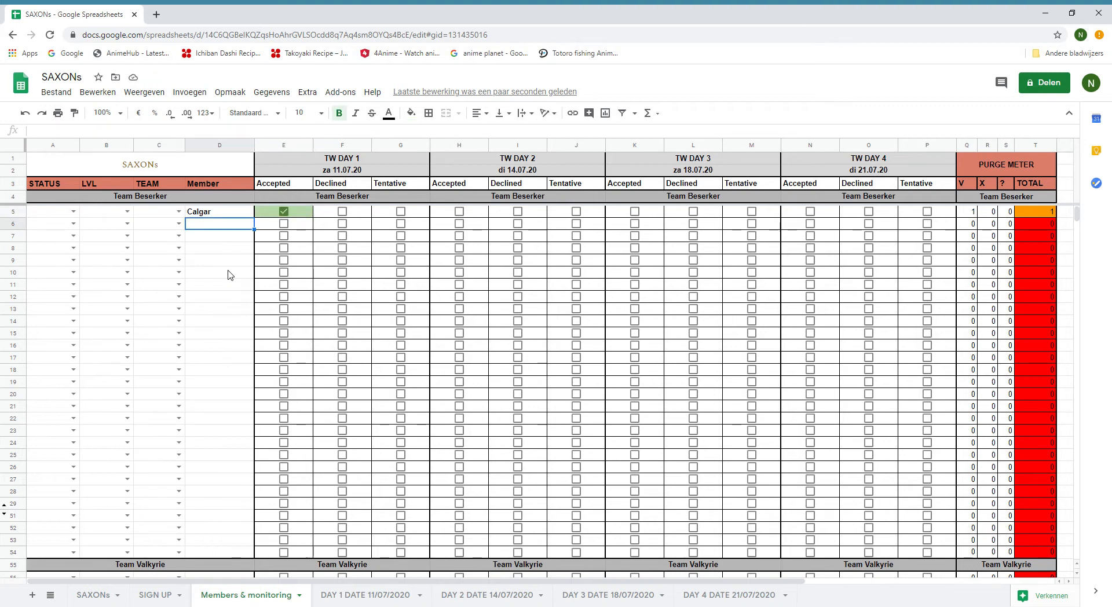
{"action": "type", "text": "Wriggy"}
{"action": "key", "text": "Tab"}
{"action": "key", "text": "space"}
{"action": "key", "text": "Return"}
- Enter the tentative member's nickname in D7 and the declined member's nickname in D8 under Team Beserker
{"action": "type", "text": "Bani"}
{"action": "key", "text": "Tab"}
{"action": "key", "text": "Tab"}
{"action": "key", "text": "space"}
{"action": "key", "text": "Return"}
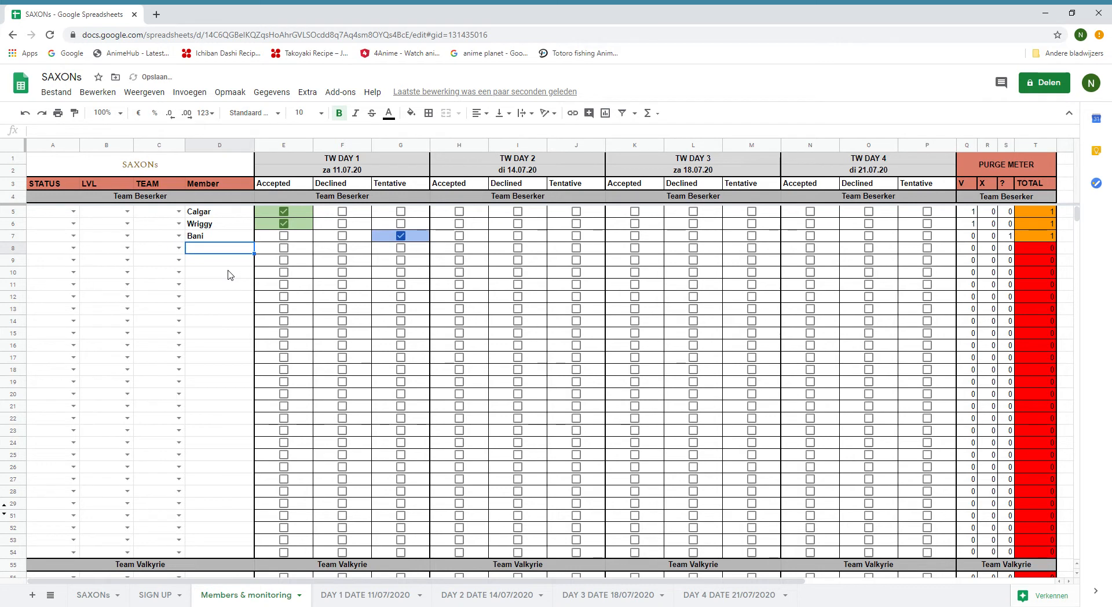
{"action": "type", "text": "Deadlywidow"}
{"action": "key", "text": "Tab"}
{"action": "key", "text": "Tab"}
{"action": "key", "text": "space"}
{"action": "key", "text": "Return"}
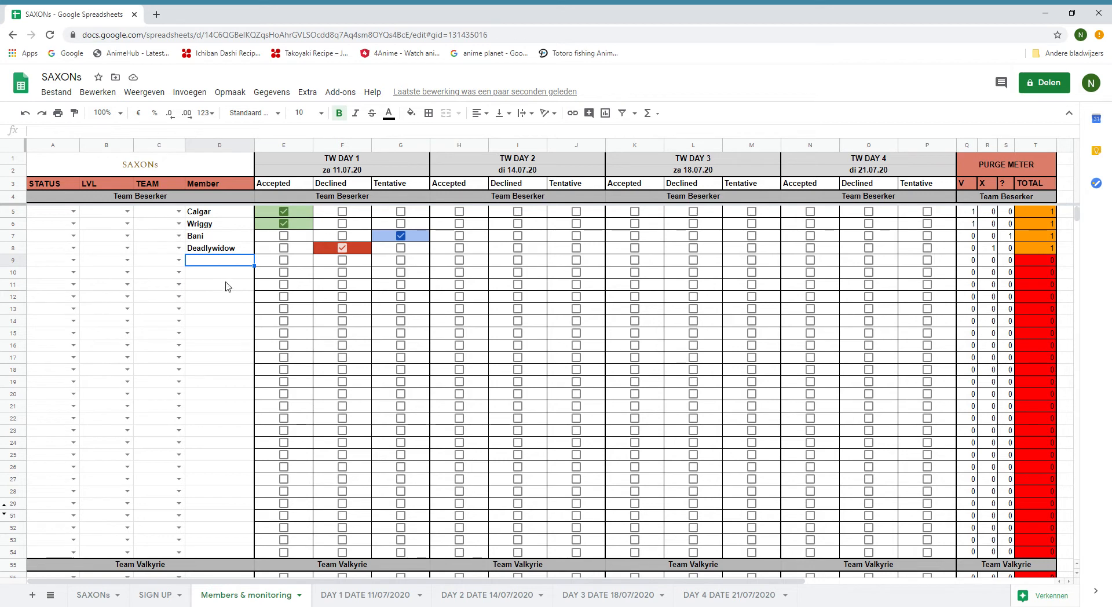
- Examine the SAXONs title and the contents of the TW DAY 1 to TW DAY 4 header cells
{"action": "left_click_drag", "start_coordinate": [238, 212], "coordinate": [229, 552]}
{"action": "left_click", "coordinate": [234, 455]}
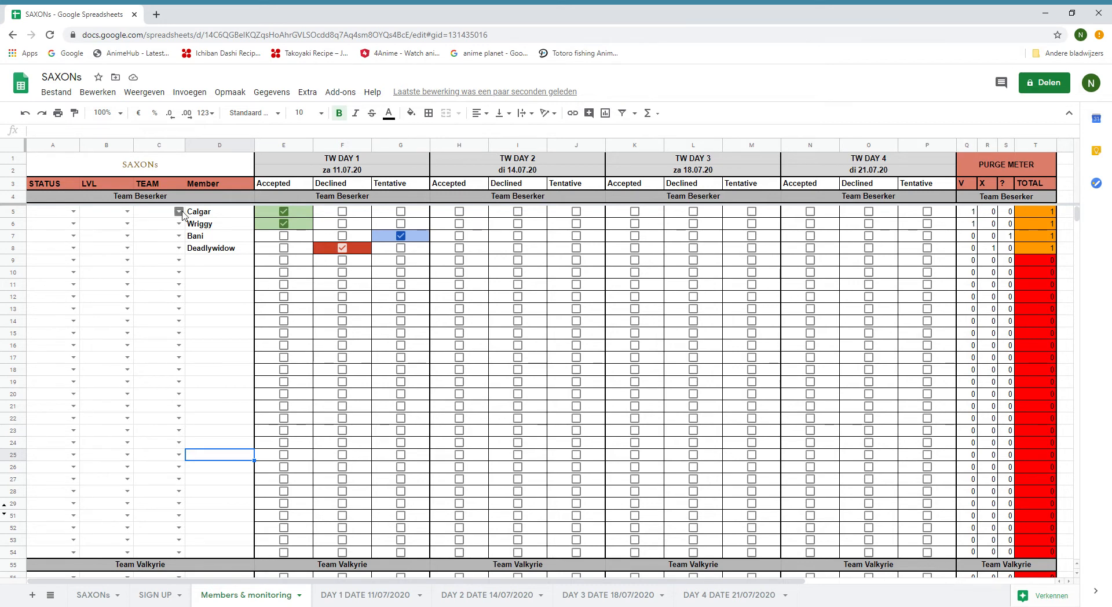
{"action": "left_click", "coordinate": [152, 169]}
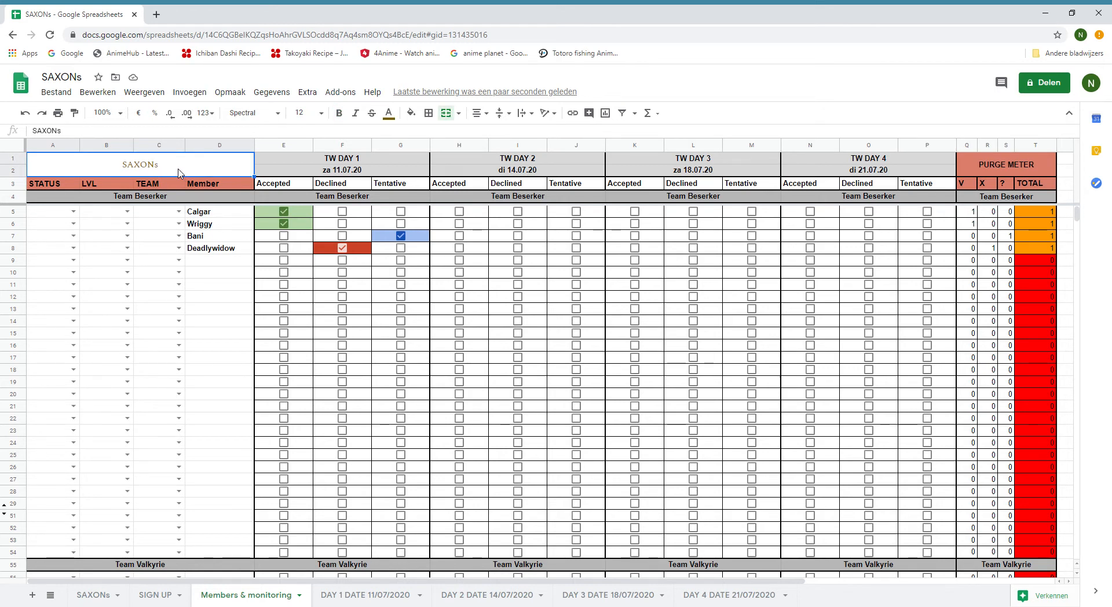
{"action": "left_click", "coordinate": [320, 163]}
{"action": "left_click", "coordinate": [554, 159]}
{"action": "left_click", "coordinate": [721, 159]}
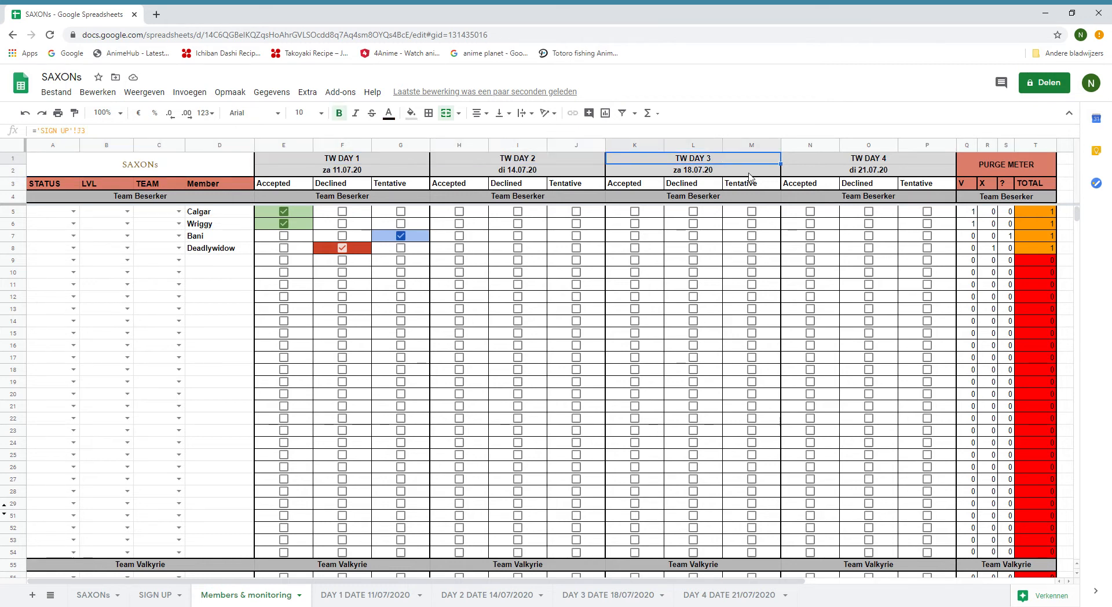
{"action": "left_click", "coordinate": [890, 170]}
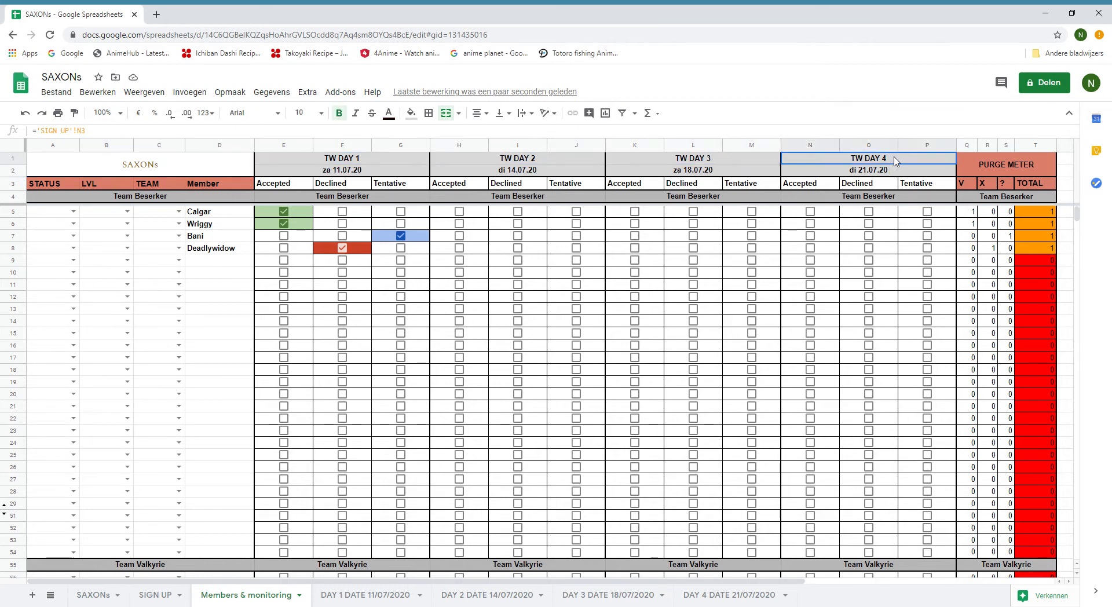
{"action": "left_click", "coordinate": [369, 171]}
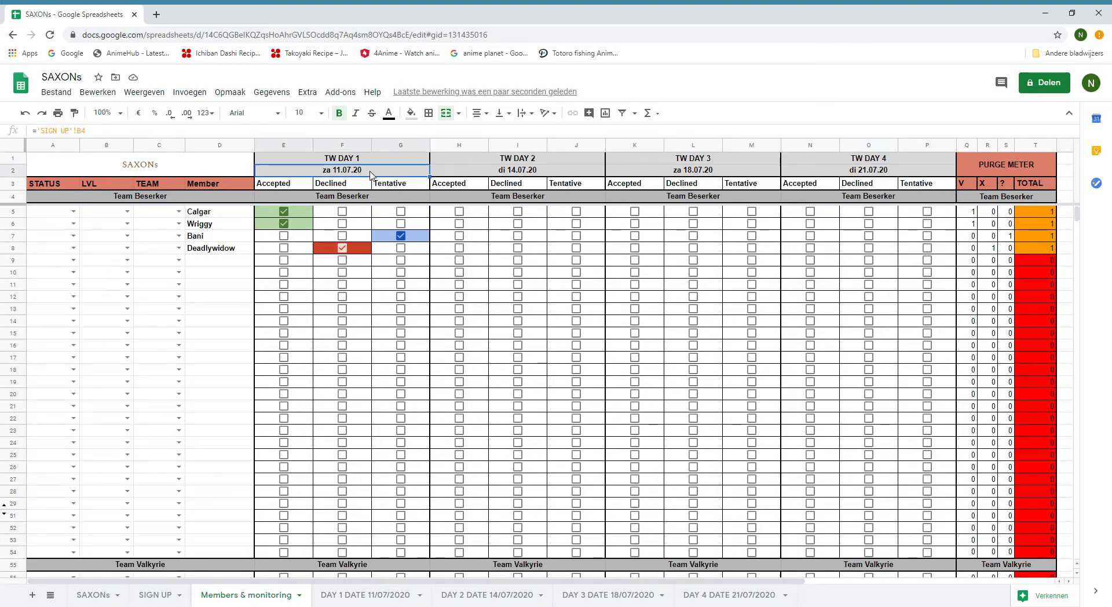
- Return to the SIGN UP sheet and set the TW DAY 1 date to 25-7-2020
{"action": "left_click", "coordinate": [163, 597]}
{"action": "left_click", "coordinate": [211, 197]}
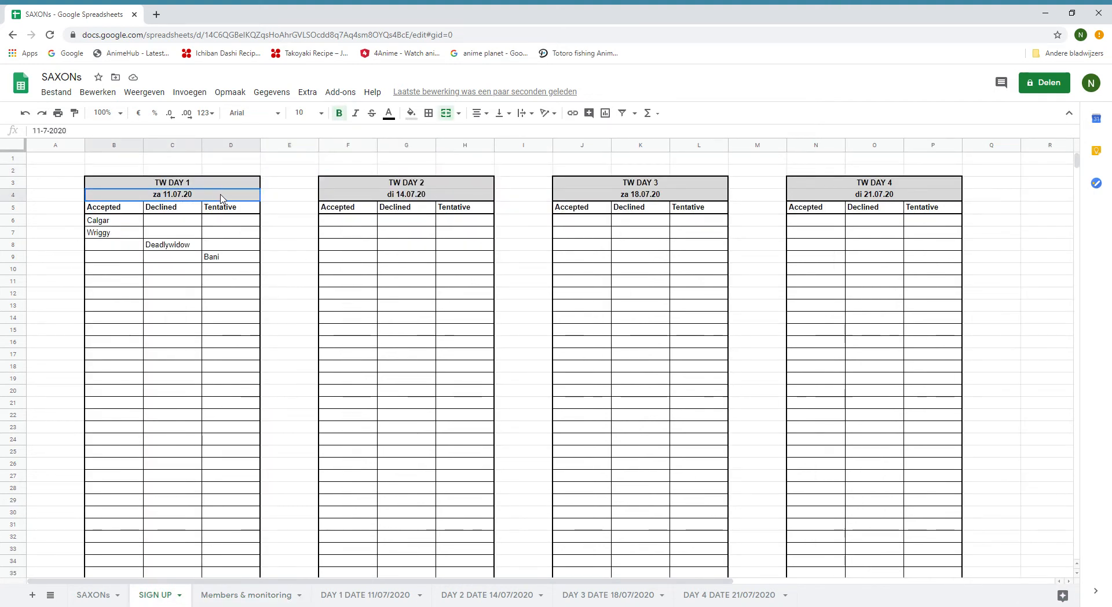
{"action": "double_click", "coordinate": [219, 197]}
{"action": "left_click", "coordinate": [199, 277]}
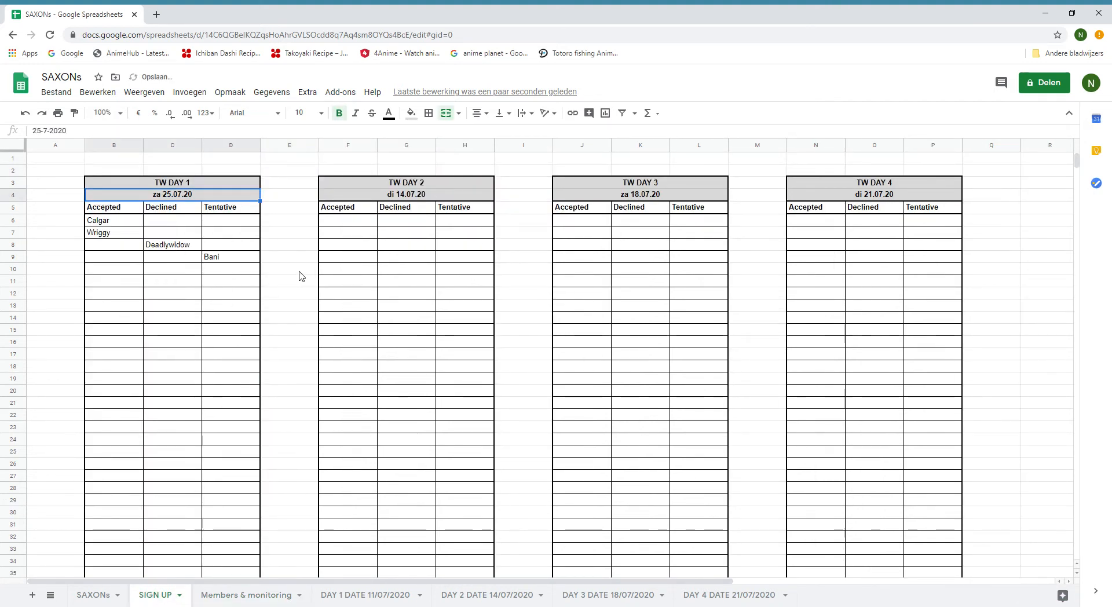
- Check the linked TW DAY 1 date on the Members & monitoring sheet and set it to 11-7-2020 on SIGN UP
{"action": "left_click", "coordinate": [296, 269]}
{"action": "left_click", "coordinate": [247, 596]}
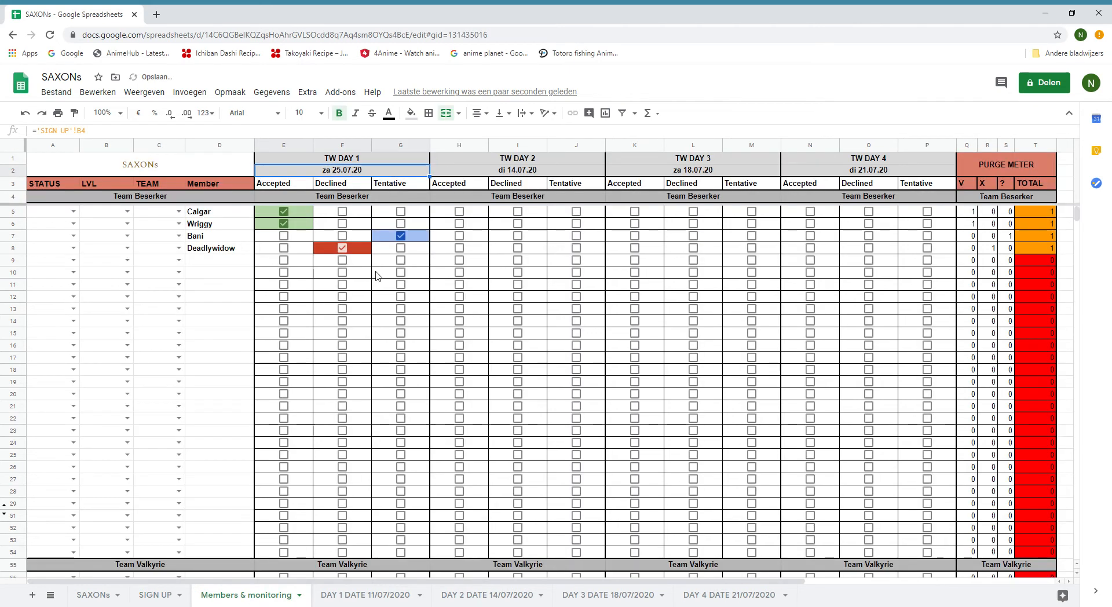
{"action": "left_click", "coordinate": [152, 594]}
{"action": "double_click", "coordinate": [205, 199]}
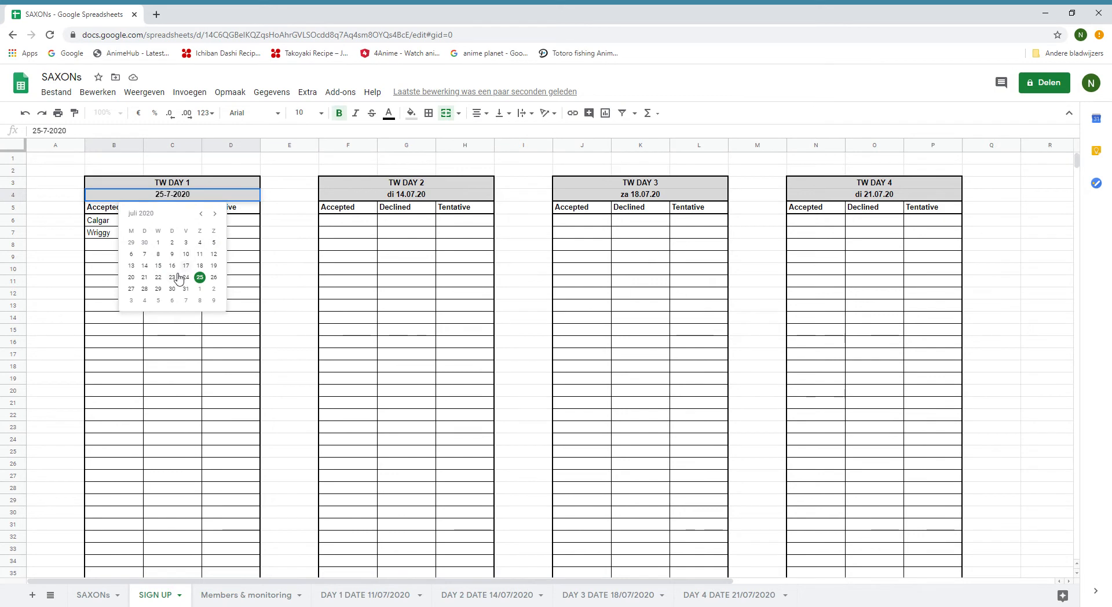
{"action": "left_click", "coordinate": [200, 253]}
{"action": "left_click", "coordinate": [311, 283]}
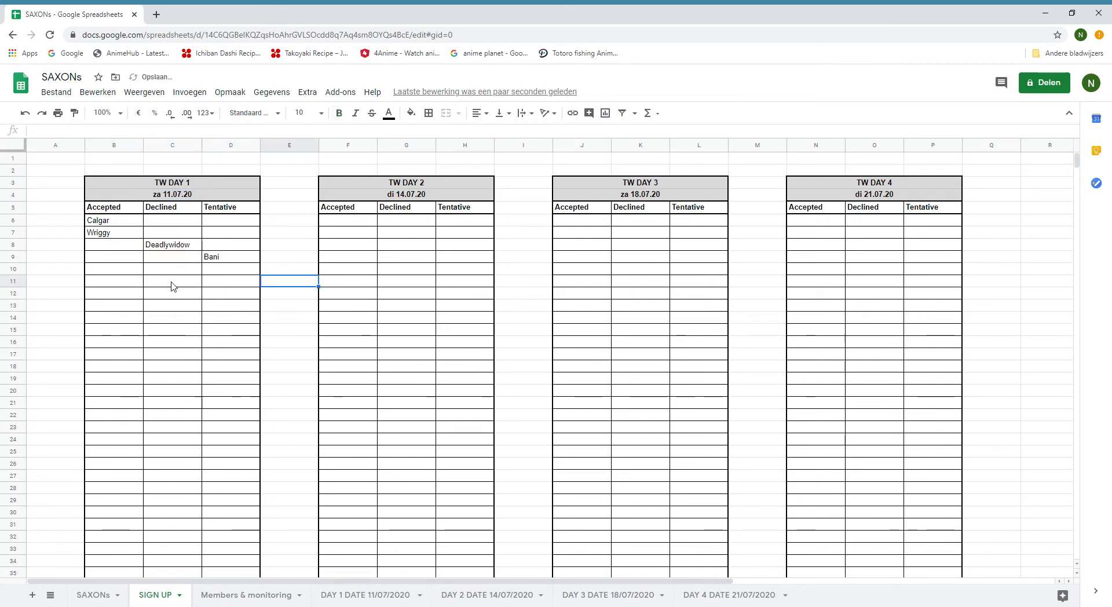
- Examine the Purge Meter's TOTAL, X and ? columns for Team Beserker on the Members & monitoring sheet
{"action": "left_click", "coordinate": [250, 597]}
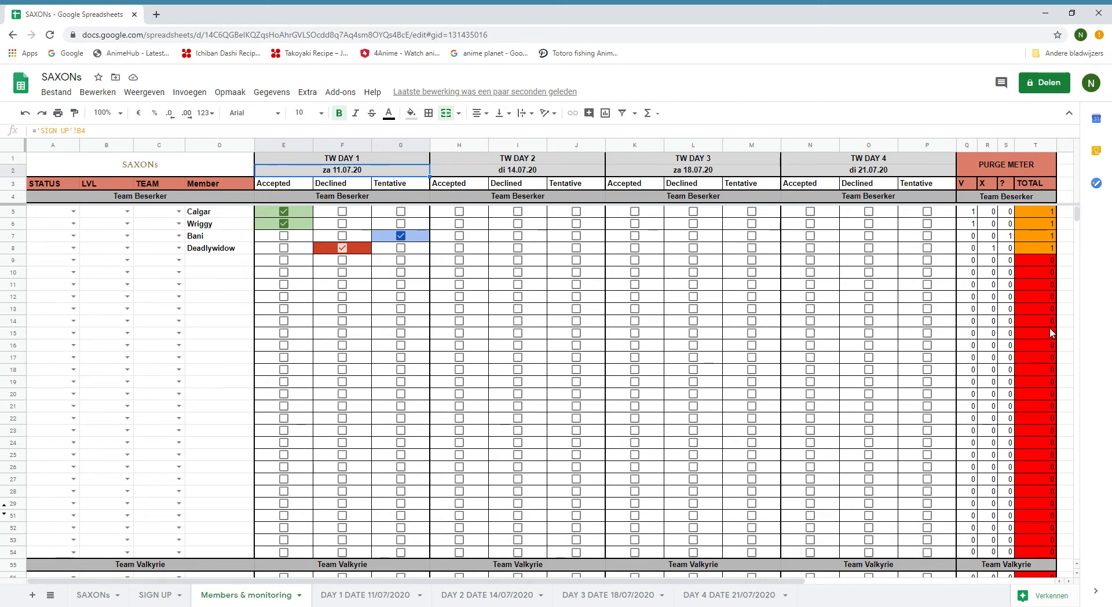
{"action": "left_click", "coordinate": [1041, 214]}
{"action": "left_click_drag", "start_coordinate": [1033, 283], "coordinate": [1024, 527]}
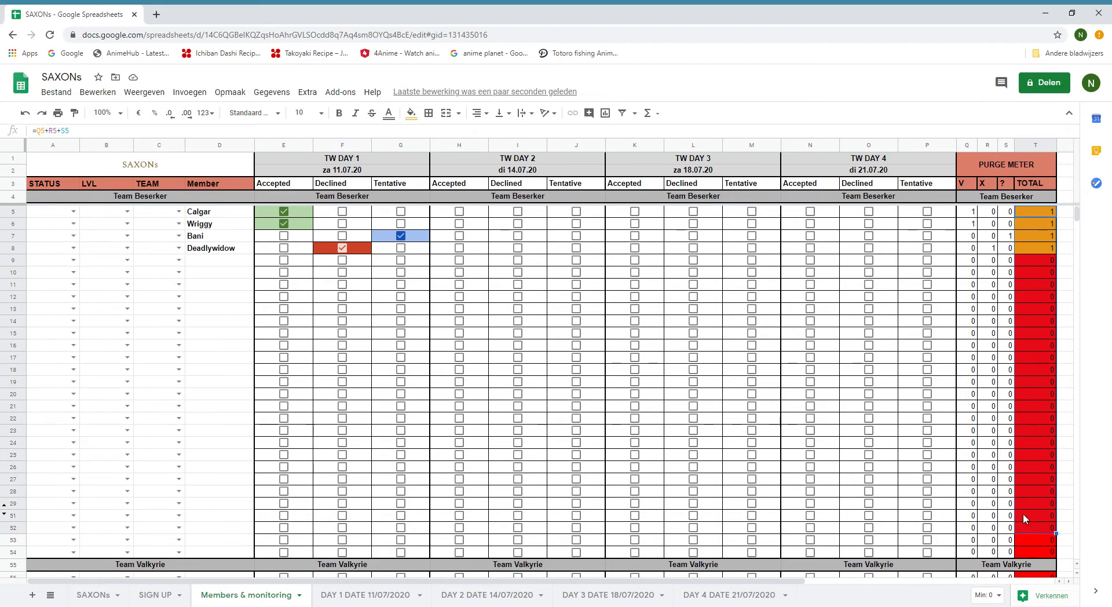
{"action": "left_click", "coordinate": [1043, 251]}
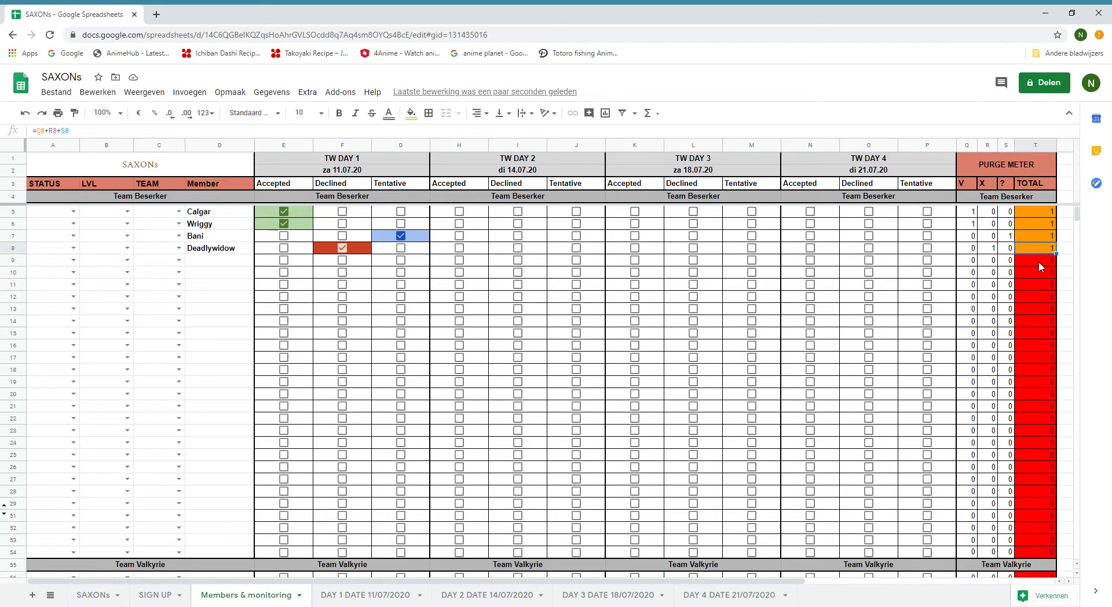
{"action": "left_click_drag", "start_coordinate": [992, 212], "coordinate": [1004, 333]}
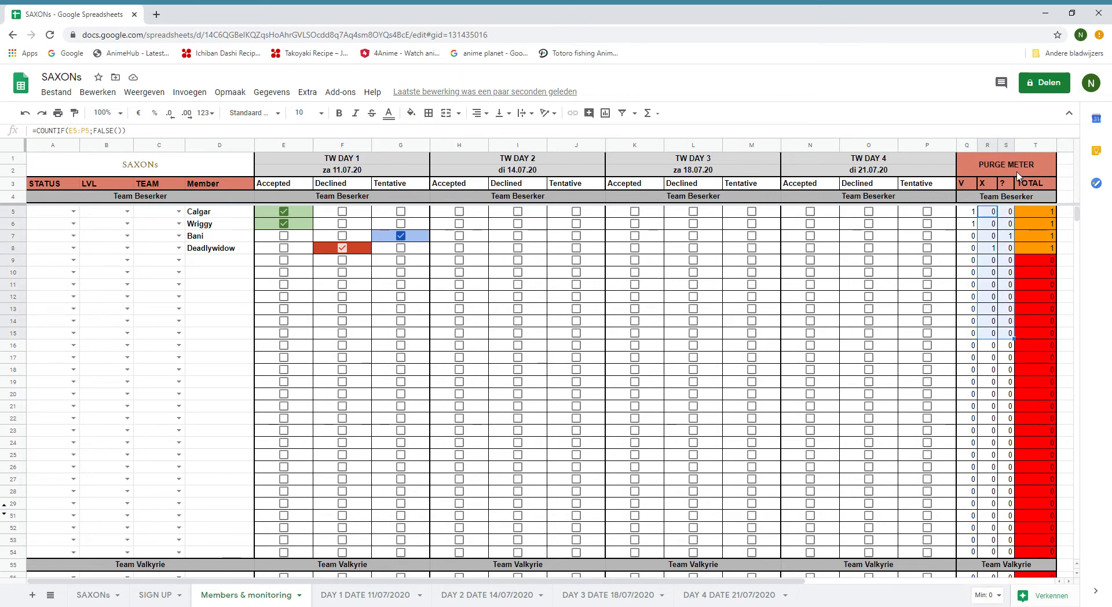
{"action": "left_click", "coordinate": [991, 276]}
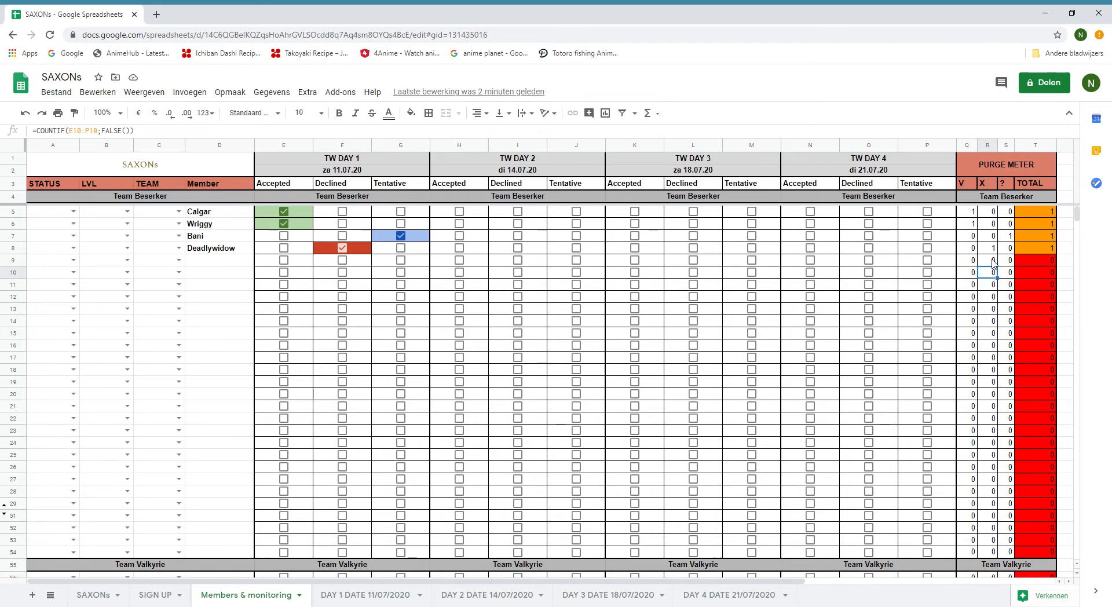
- On the SIGN UP sheet, copy the declined member's nickname from TW DAY 1 into row 8 of the Declined columns for TW DAY 2, 3 and 4
{"action": "left_click", "coordinate": [155, 595]}
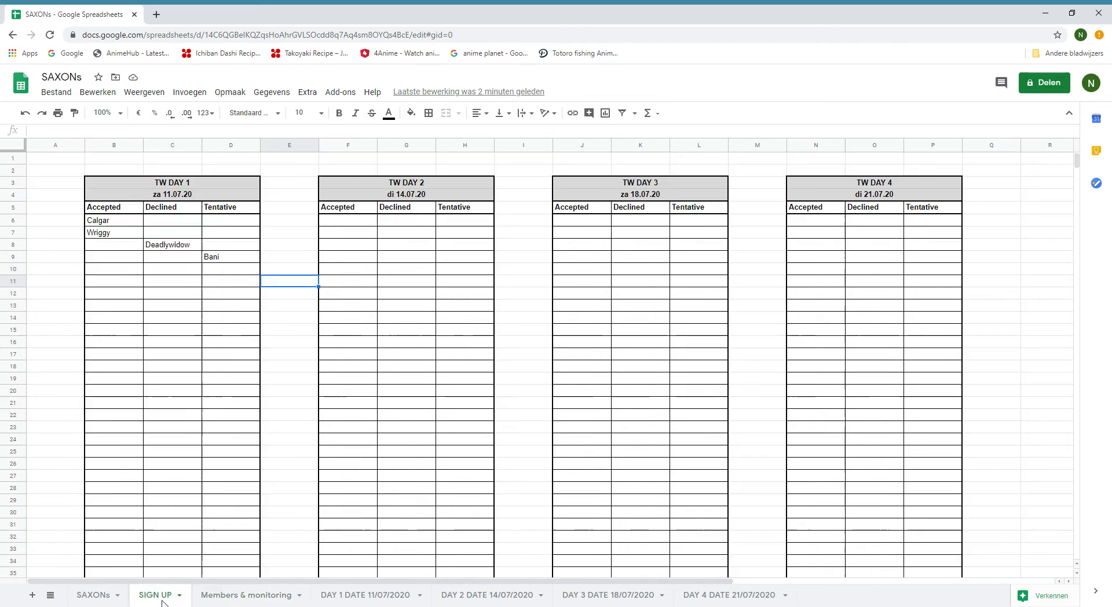
{"action": "left_click", "coordinate": [176, 300]}
{"action": "left_click", "coordinate": [230, 267]}
{"action": "left_click", "coordinate": [173, 244]}
{"action": "key", "text": "ctrl+c"}
{"action": "left_click", "coordinate": [405, 245]}
{"action": "key", "text": "ctrl+v"}
{"action": "left_click", "coordinate": [638, 244]}
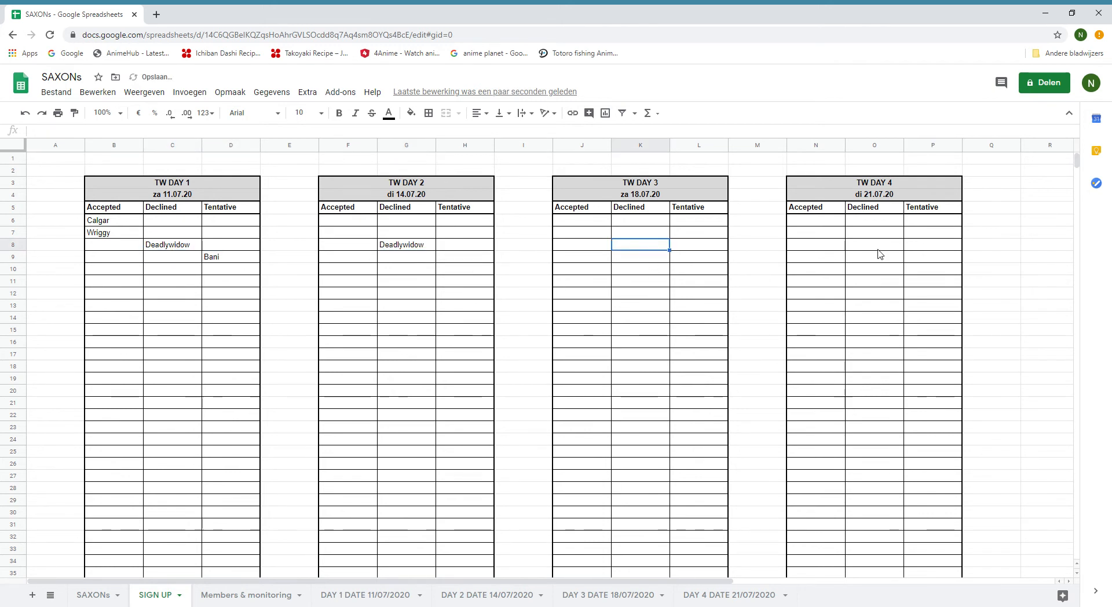
{"action": "key", "text": "ctrl+v"}
{"action": "left_click", "coordinate": [878, 244]}
{"action": "key", "text": "ctrl+v"}
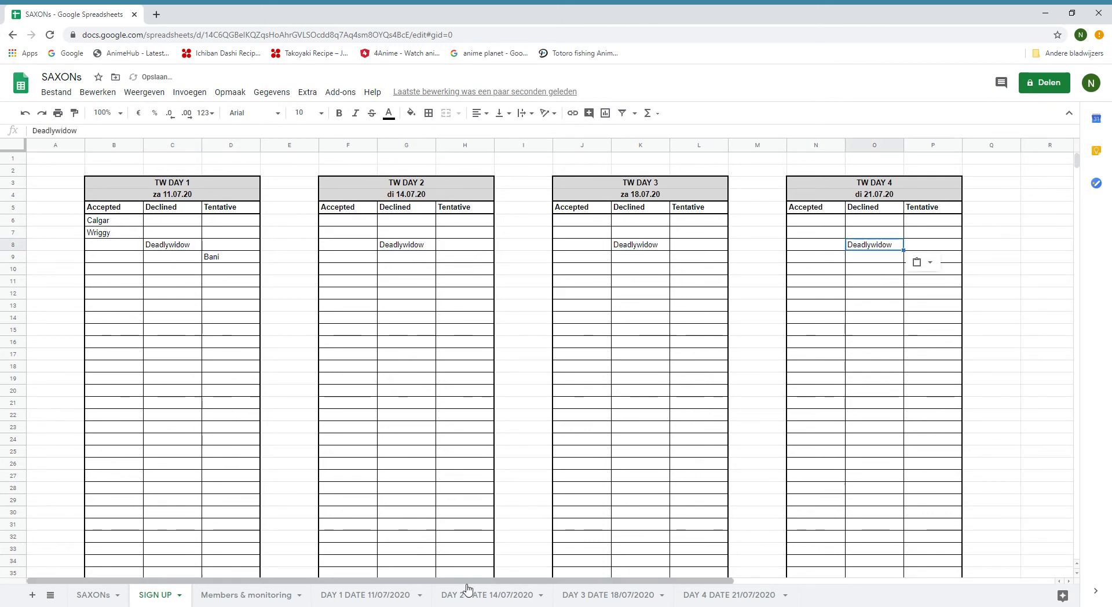
- Examine the Purge Meter X count and TOTAL of the member in row 8 on the Members & monitoring sheet
{"action": "left_click", "coordinate": [243, 598]}
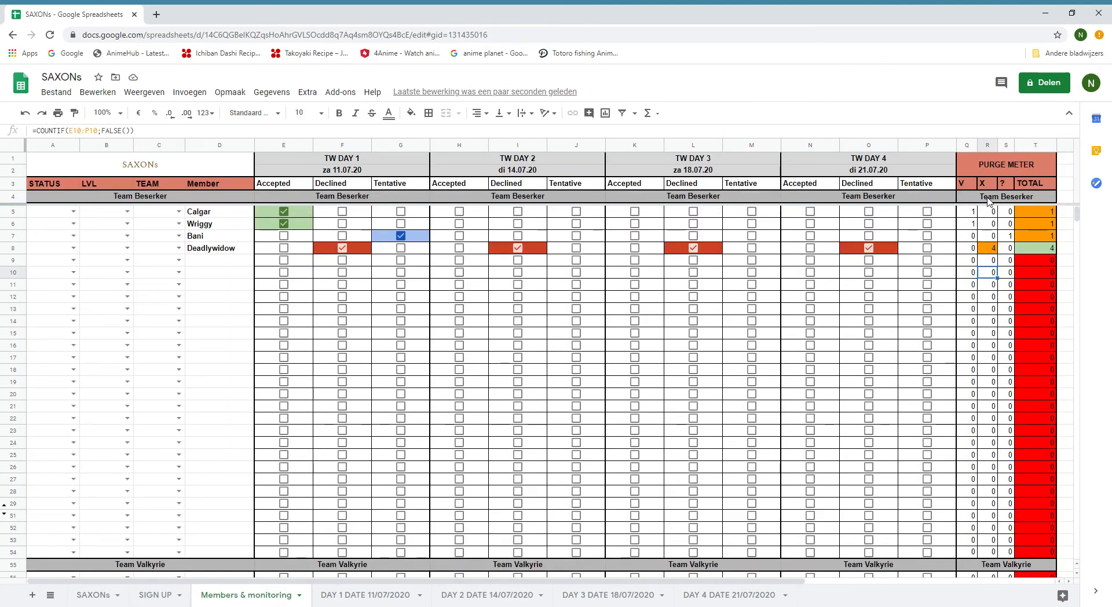
{"action": "left_click", "coordinate": [1046, 249]}
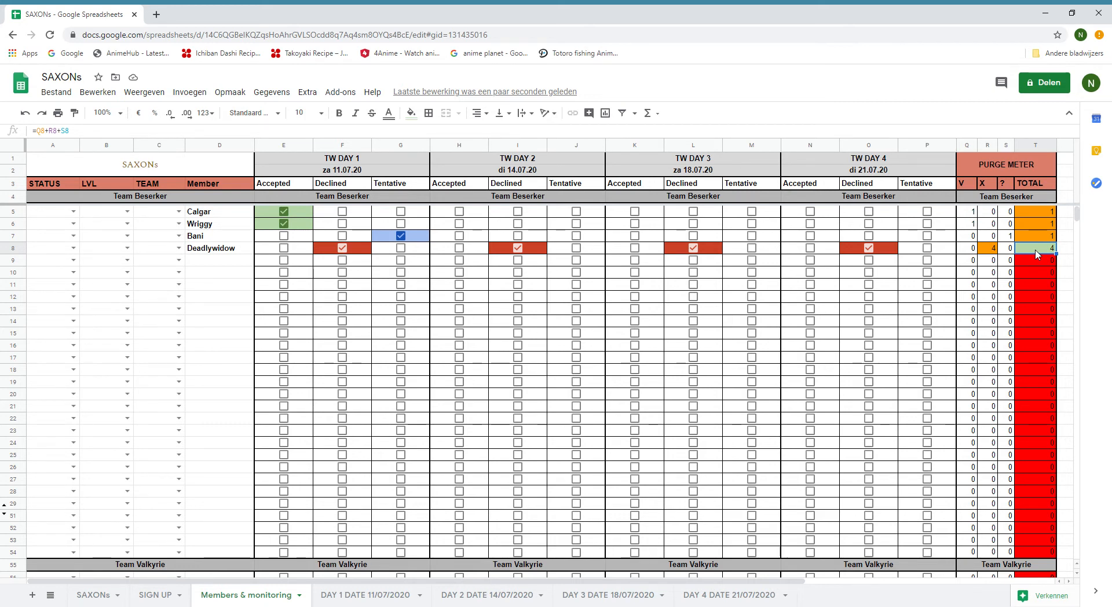
{"action": "left_click", "coordinate": [989, 250]}
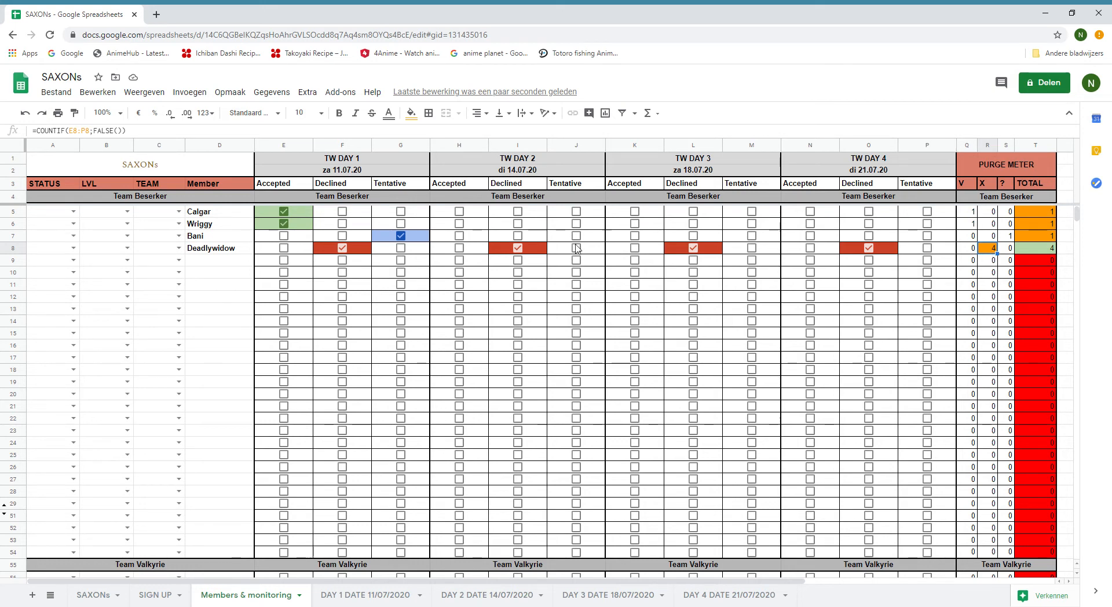
{"action": "left_click", "coordinate": [222, 251]}
{"action": "left_click", "coordinate": [209, 275]}
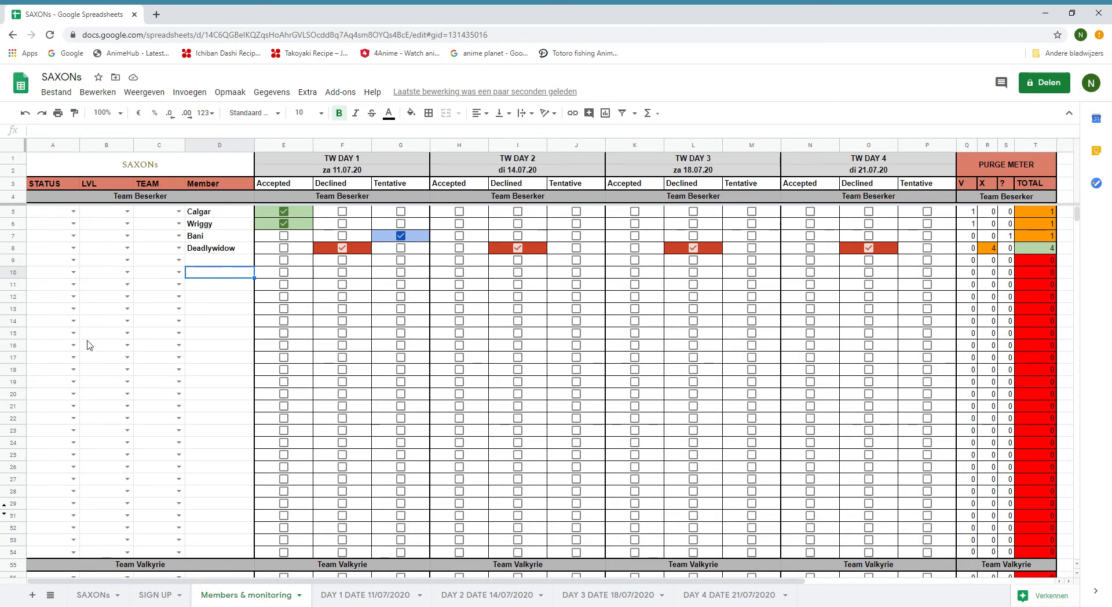
{"action": "left_click", "coordinate": [214, 324]}
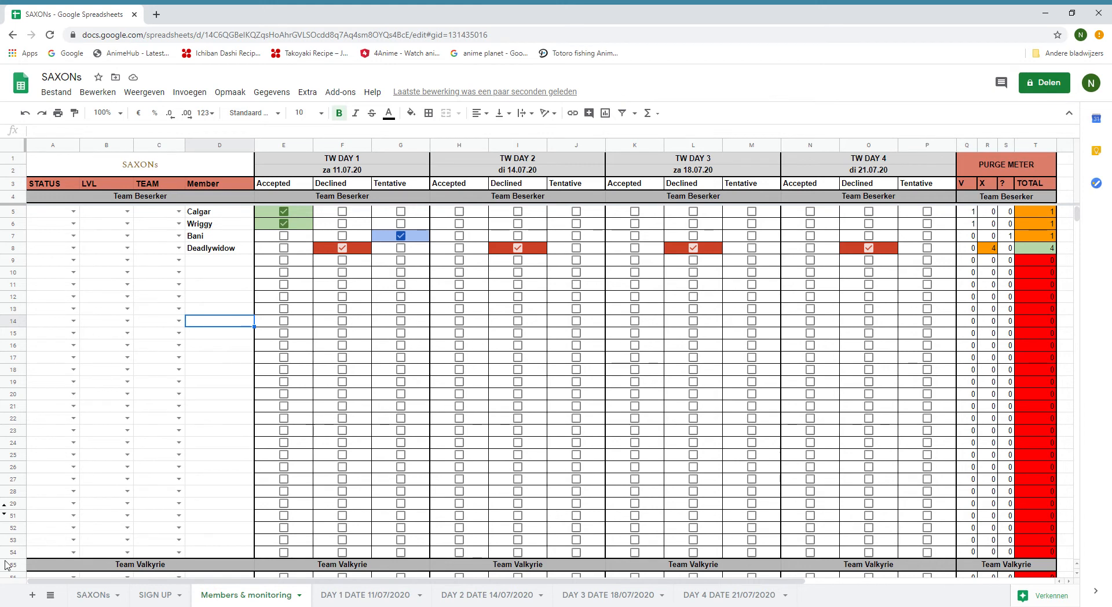
- Assign teams to the listed members: Beserker 1 in C5, Vahlalla 1 in C6, Recruit in C7 and Vahlalla 5 in C8
{"action": "left_click", "coordinate": [179, 212]}
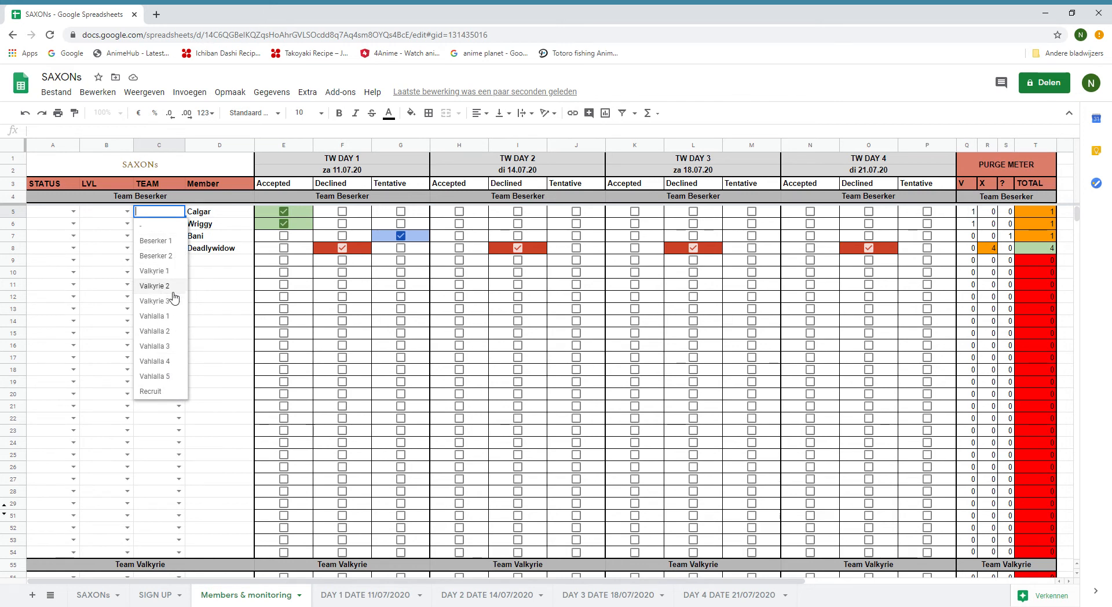
{"action": "left_click", "coordinate": [174, 243]}
{"action": "left_click", "coordinate": [178, 224]}
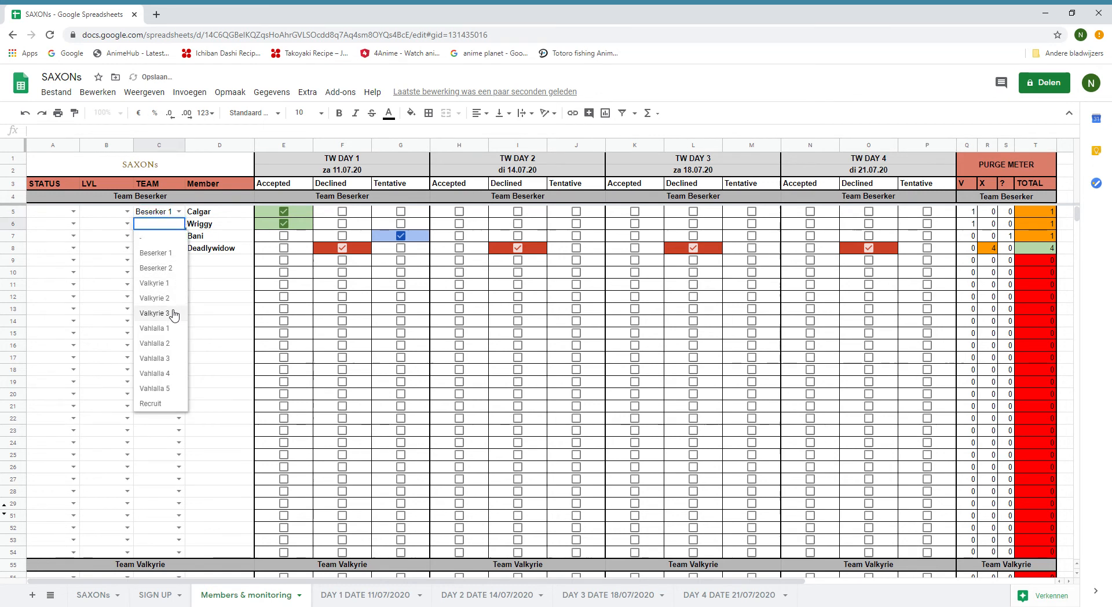
{"action": "left_click", "coordinate": [174, 328]}
{"action": "left_click", "coordinate": [179, 235]}
{"action": "left_click", "coordinate": [170, 417]}
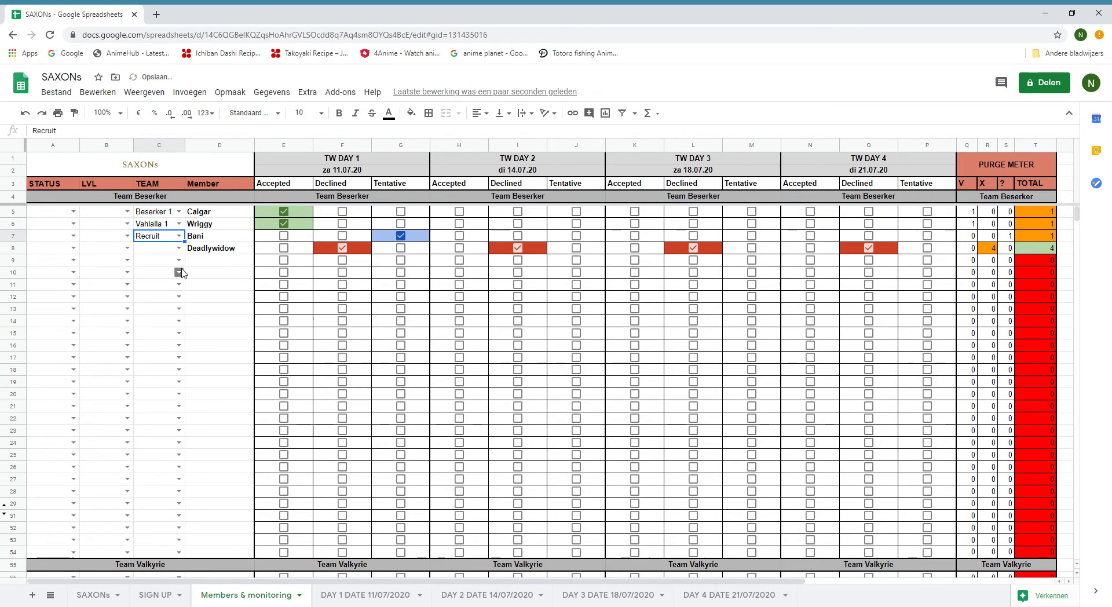
{"action": "left_click", "coordinate": [178, 248]}
{"action": "left_click", "coordinate": [165, 415]}
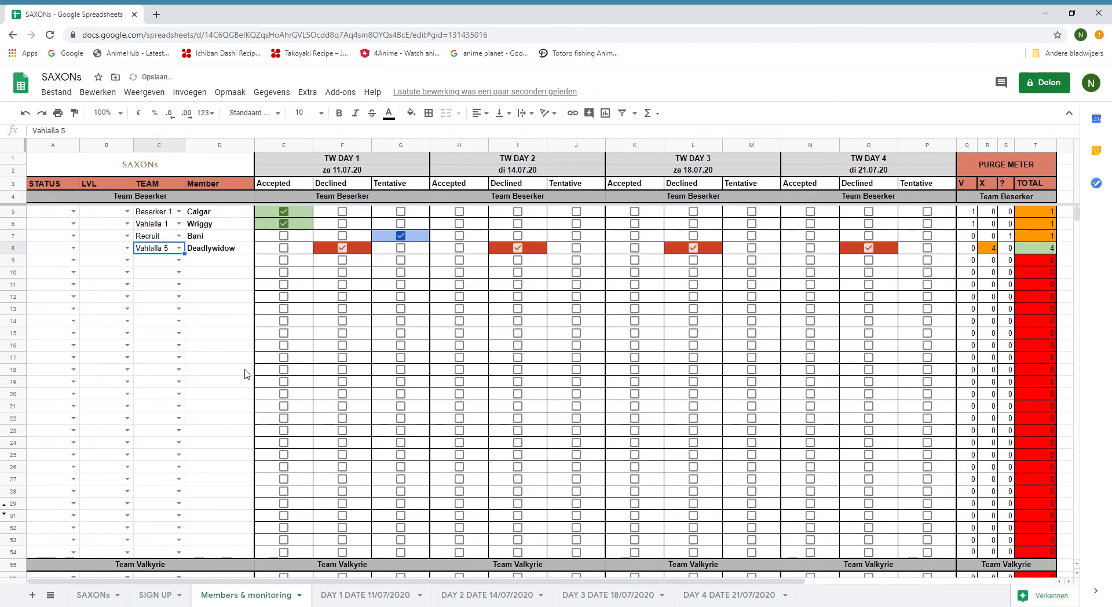
{"action": "left_click", "coordinate": [214, 326]}
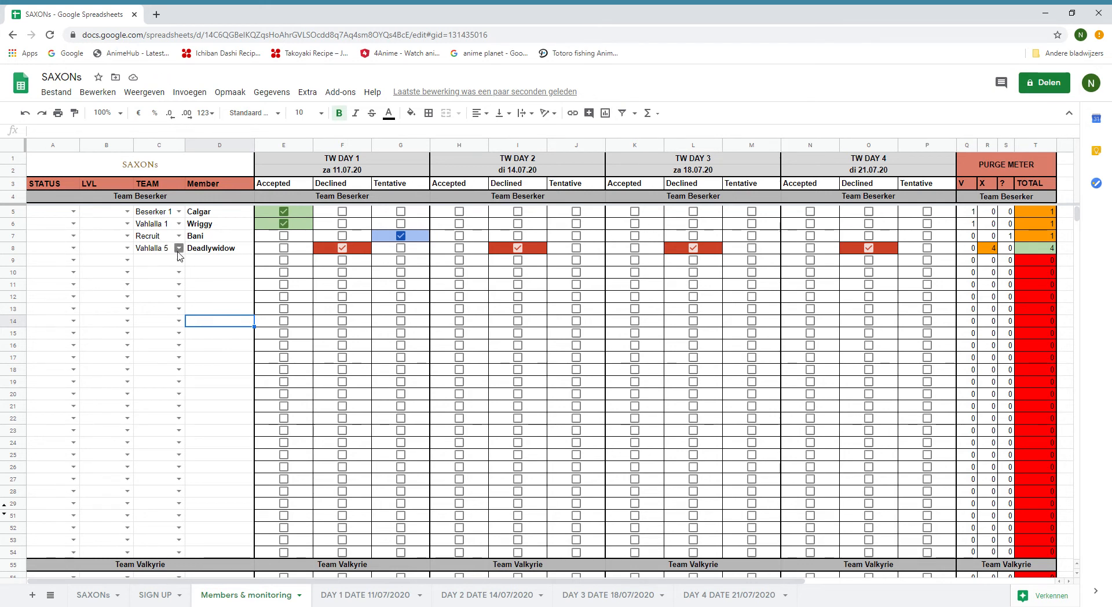
- Set the LVL of the first Team Beserker member in B5 to > 400
{"action": "left_click", "coordinate": [128, 212]}
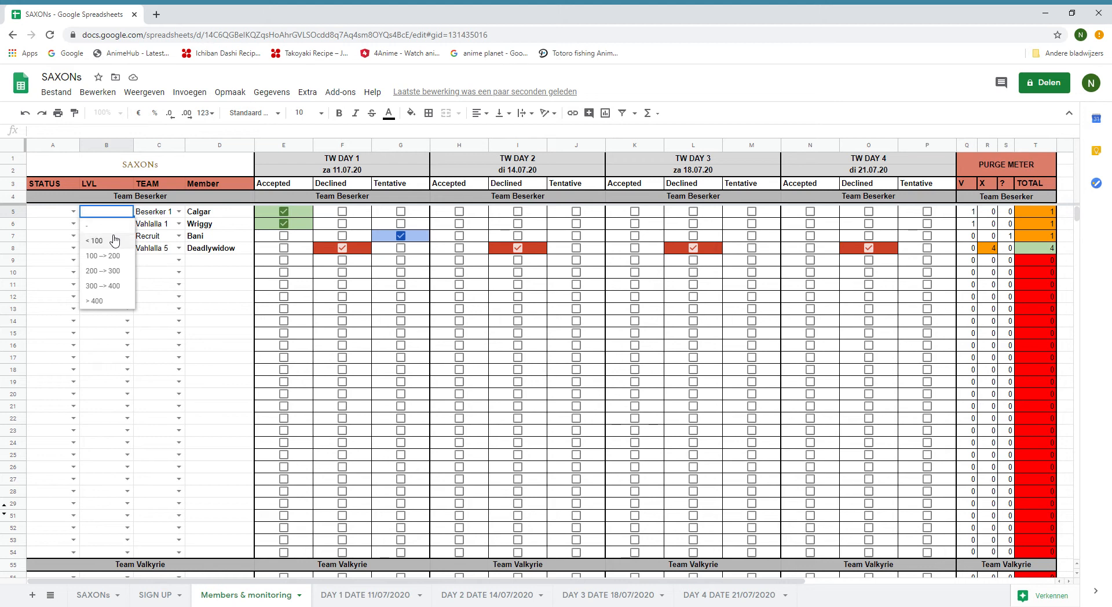
{"action": "left_click", "coordinate": [109, 302]}
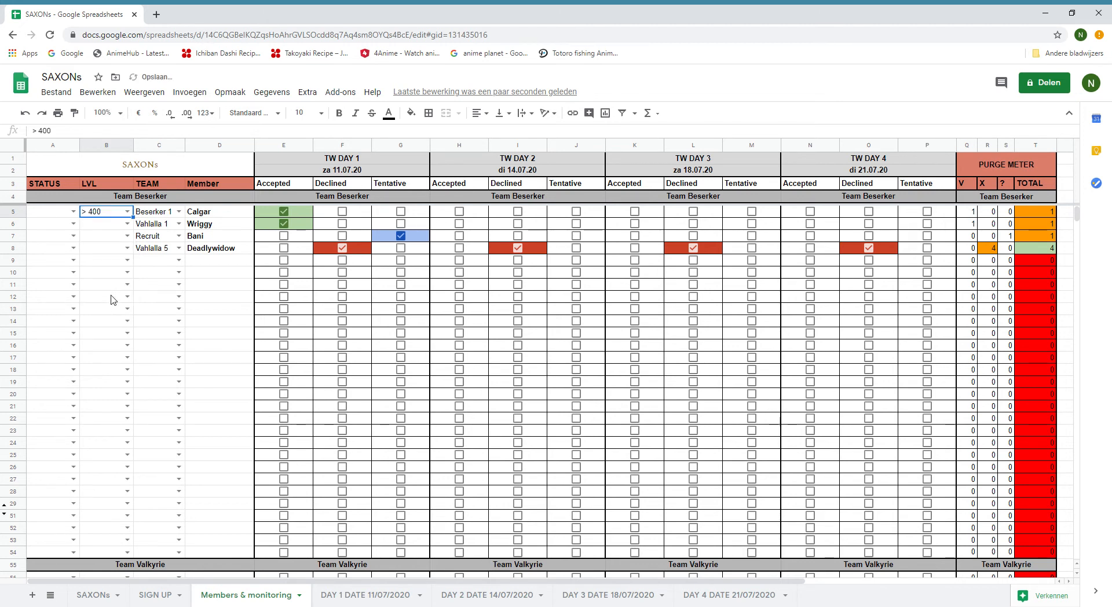
{"action": "left_click", "coordinate": [220, 309]}
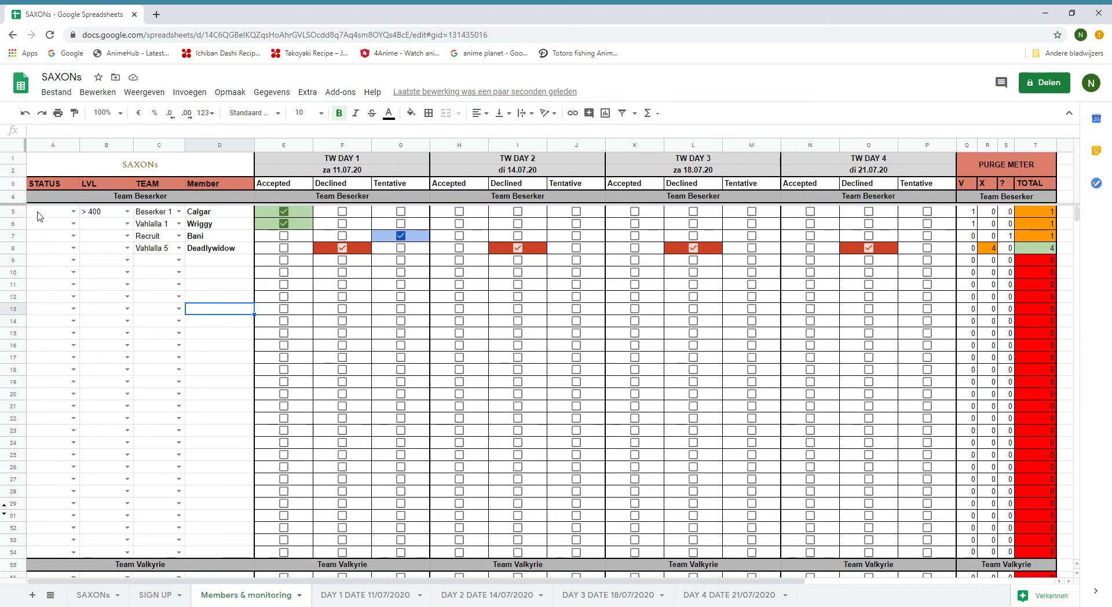
- Set the member statuses to Active in A5 and A6, Vacation in A7 and Inactive in A8
{"action": "left_click", "coordinate": [74, 212]}
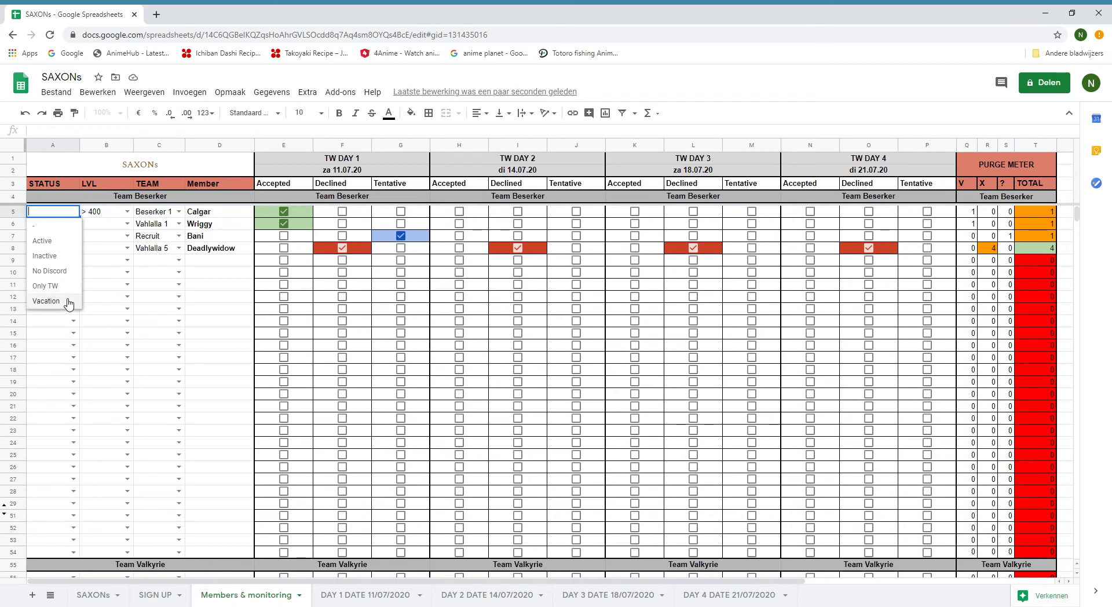
{"action": "left_click", "coordinate": [55, 242]}
{"action": "left_click", "coordinate": [74, 224]}
{"action": "left_click", "coordinate": [55, 252]}
{"action": "left_click", "coordinate": [75, 237]}
{"action": "left_click", "coordinate": [52, 325]}
{"action": "left_click", "coordinate": [75, 249]}
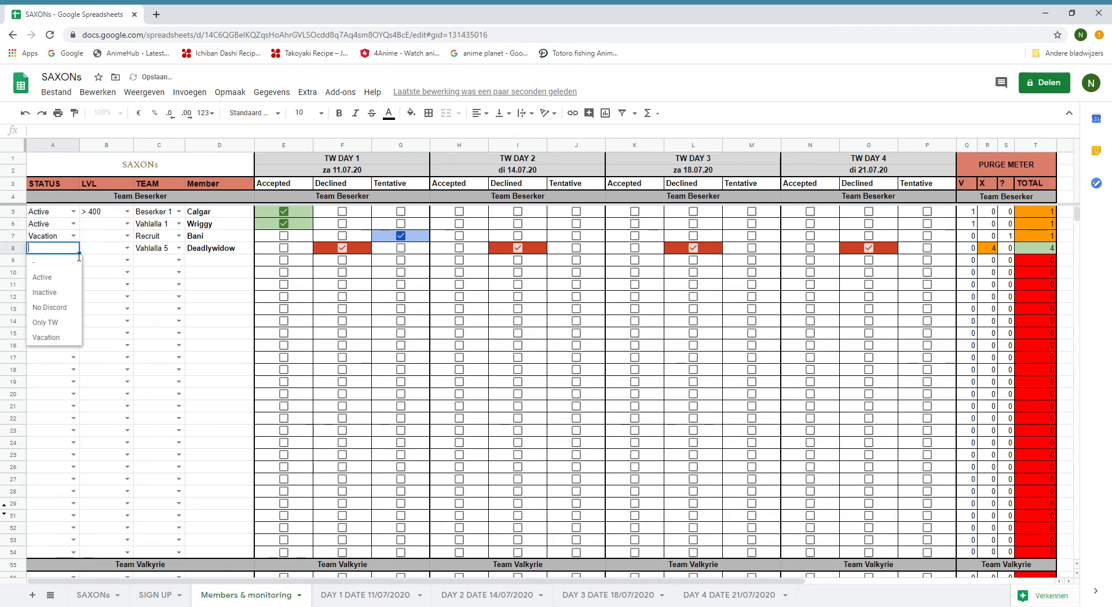
{"action": "left_click", "coordinate": [65, 293]}
{"action": "left_click", "coordinate": [220, 322]}
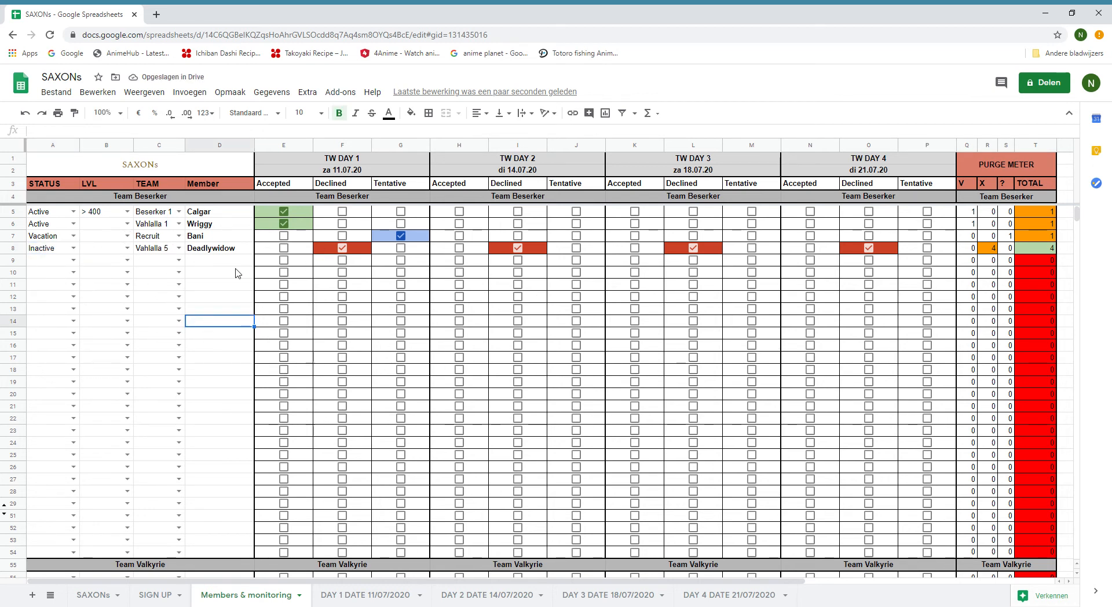
- Examine the Team Beserker, Team Valkyrie, Team Vahlalla and Recruit sections of the monitoring sheet
{"action": "scroll", "coordinate": [116, 272], "scroll_direction": "down", "scroll_amount": 2}
{"action": "scroll", "coordinate": [146, 300], "scroll_direction": "up", "scroll_amount": 2}
{"action": "scroll", "coordinate": [230, 278], "scroll_direction": "down", "scroll_amount": 3}
{"action": "scroll", "coordinate": [233, 299], "scroll_direction": "up", "scroll_amount": 3}
{"action": "left_click", "coordinate": [212, 260]}
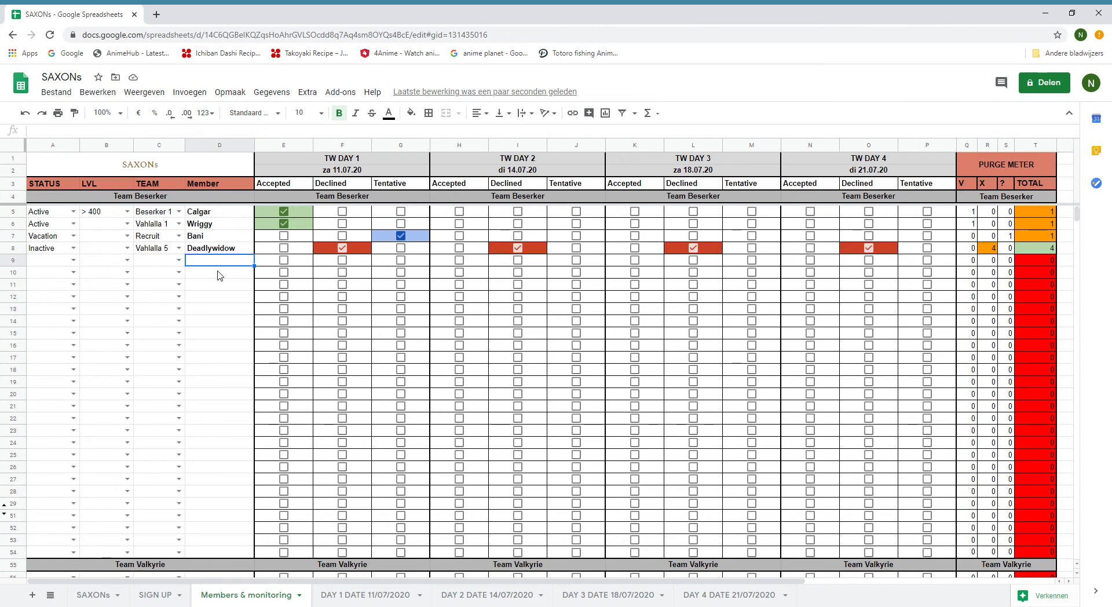
{"action": "scroll", "coordinate": [226, 235], "scroll_direction": "down", "scroll_amount": 1}
{"action": "scroll", "coordinate": [223, 246], "scroll_direction": "up", "scroll_amount": 1}
{"action": "scroll", "coordinate": [223, 253], "scroll_direction": "down", "scroll_amount": 3}
{"action": "scroll", "coordinate": [254, 278], "scroll_direction": "up", "scroll_amount": 2}
{"action": "scroll", "coordinate": [370, 285], "scroll_direction": "down", "scroll_amount": 6}
{"action": "scroll", "coordinate": [325, 287], "scroll_direction": "down", "scroll_amount": 5}
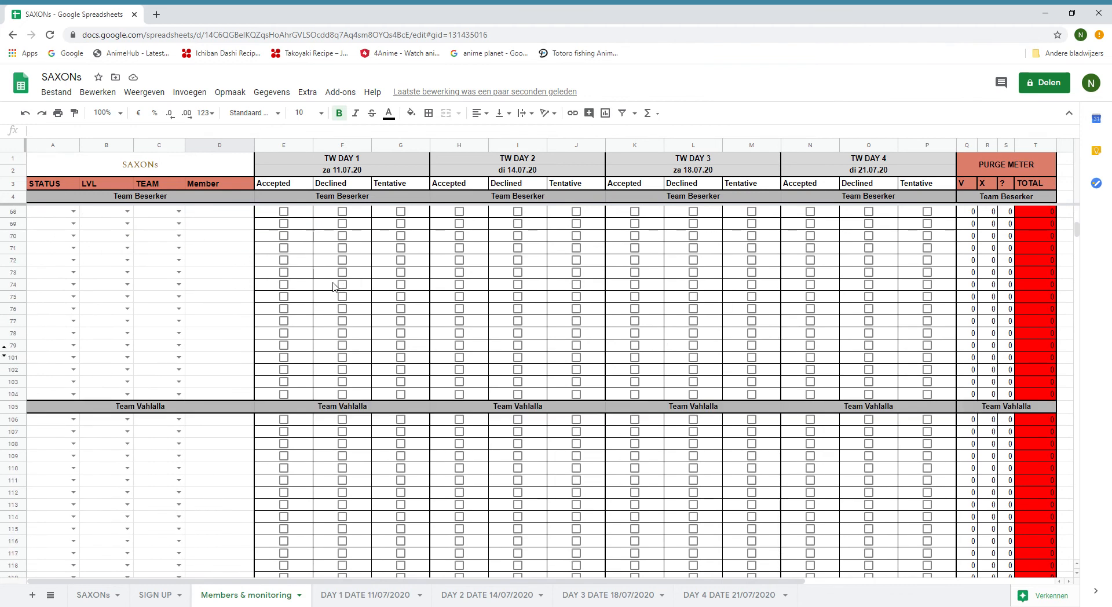
{"action": "scroll", "coordinate": [92, 423], "scroll_direction": "up", "scroll_amount": 5}
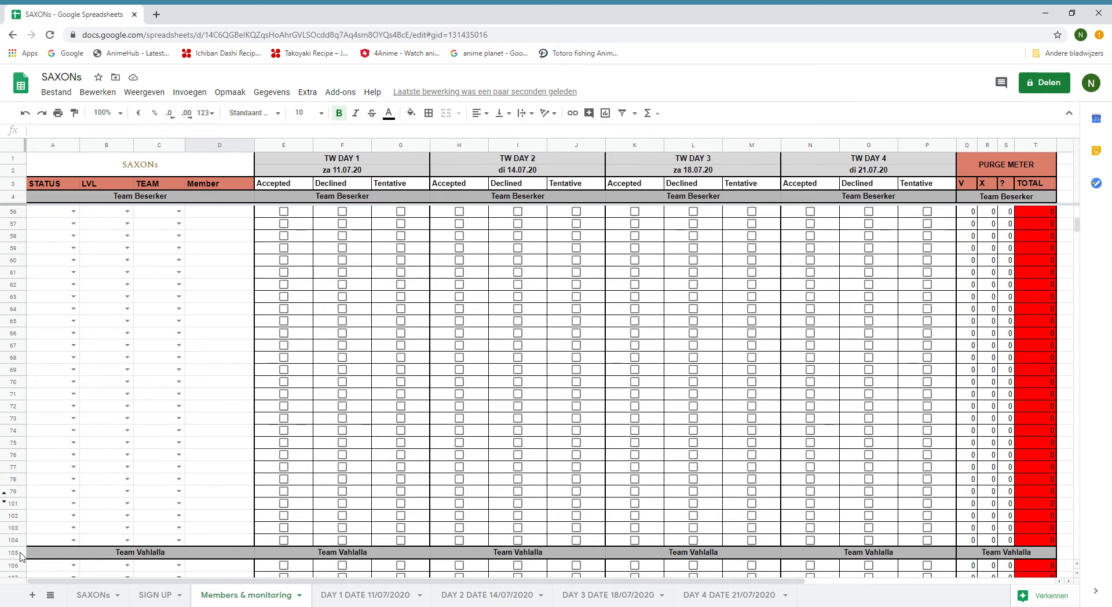
{"action": "scroll", "coordinate": [214, 405], "scroll_direction": "up", "scroll_amount": 2}
{"action": "scroll", "coordinate": [189, 382], "scroll_direction": "up", "scroll_amount": 4}
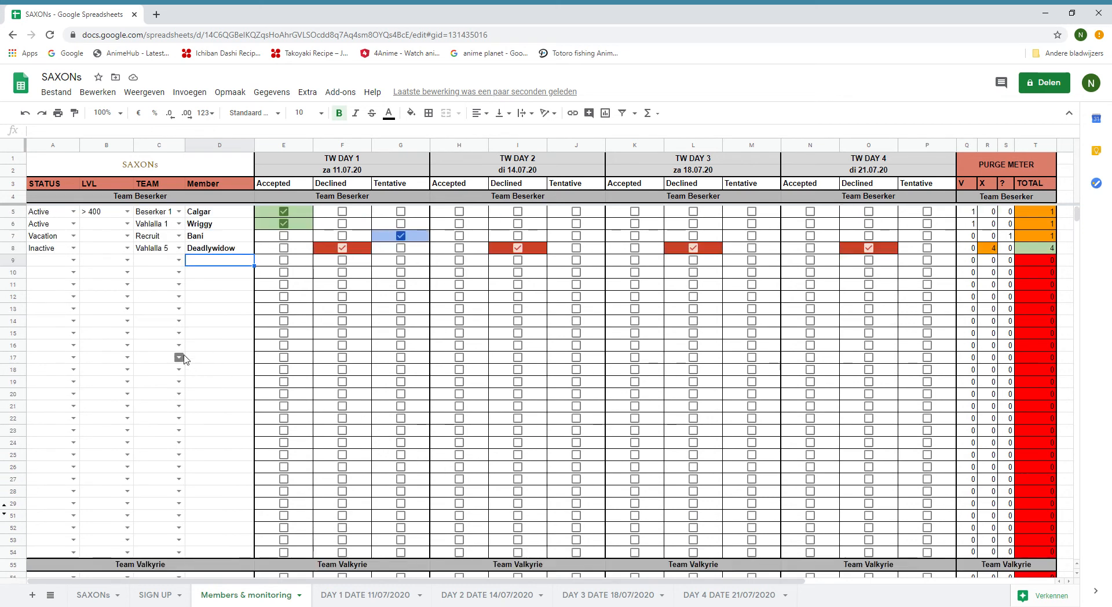
{"action": "scroll", "coordinate": [164, 272], "scroll_direction": "down", "scroll_amount": 9}
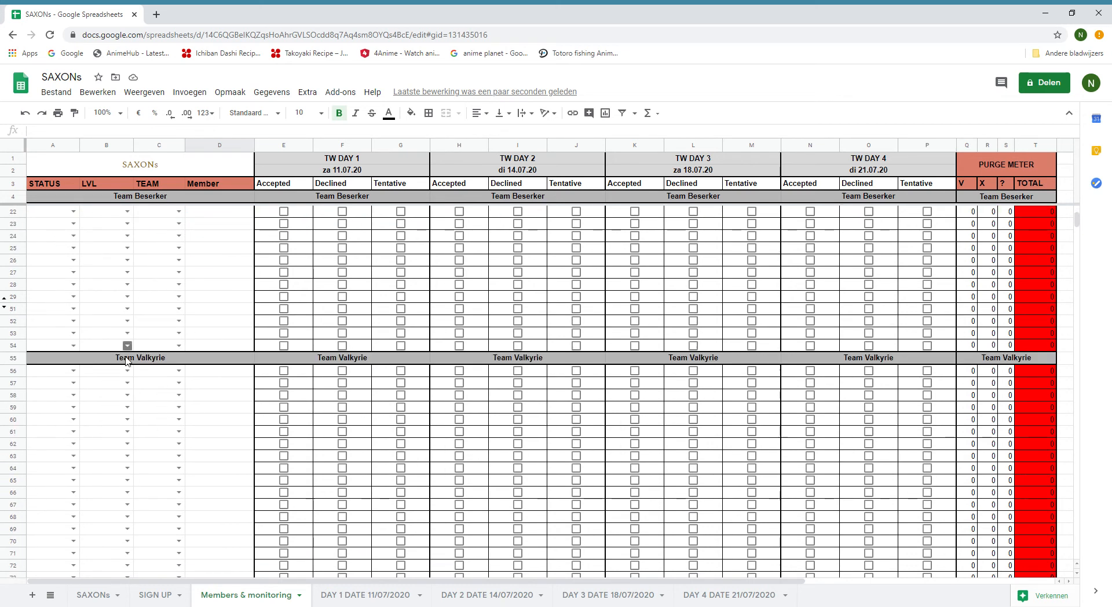
{"action": "scroll", "coordinate": [173, 405], "scroll_direction": "down", "scroll_amount": 10}
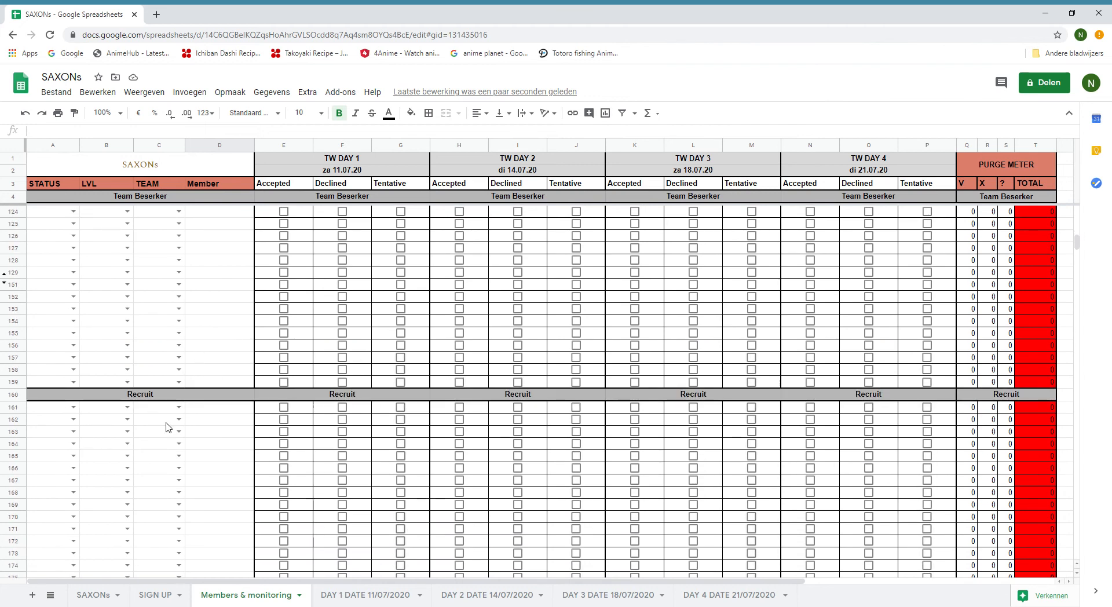
{"action": "scroll", "coordinate": [180, 404], "scroll_direction": "down", "scroll_amount": 3}
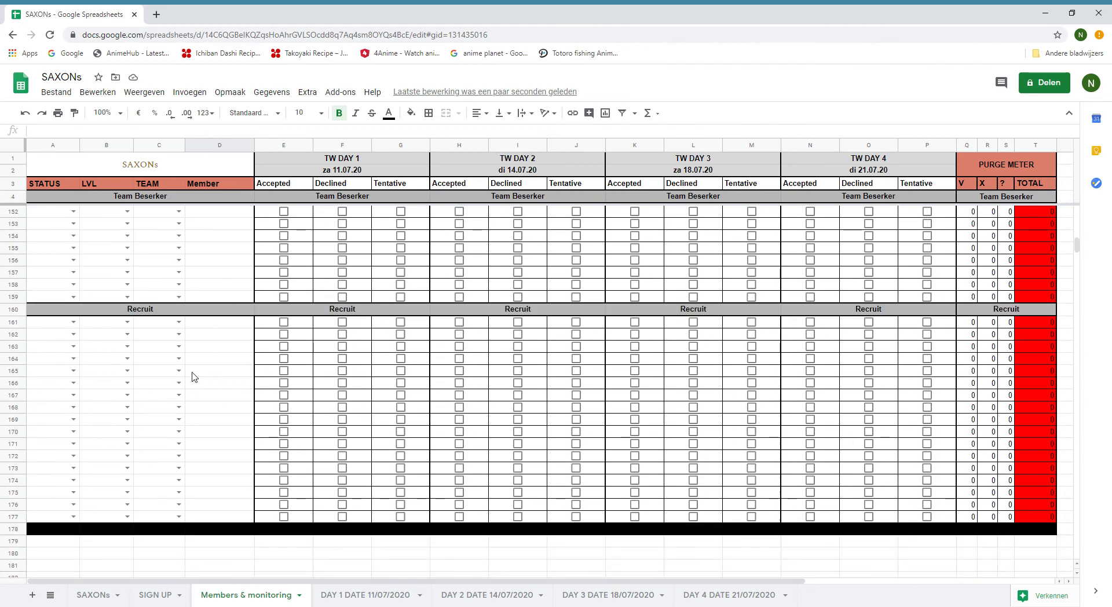
{"action": "scroll", "coordinate": [197, 373], "scroll_direction": "up", "scroll_amount": 6}
{"action": "scroll", "coordinate": [205, 367], "scroll_direction": "up", "scroll_amount": 12}
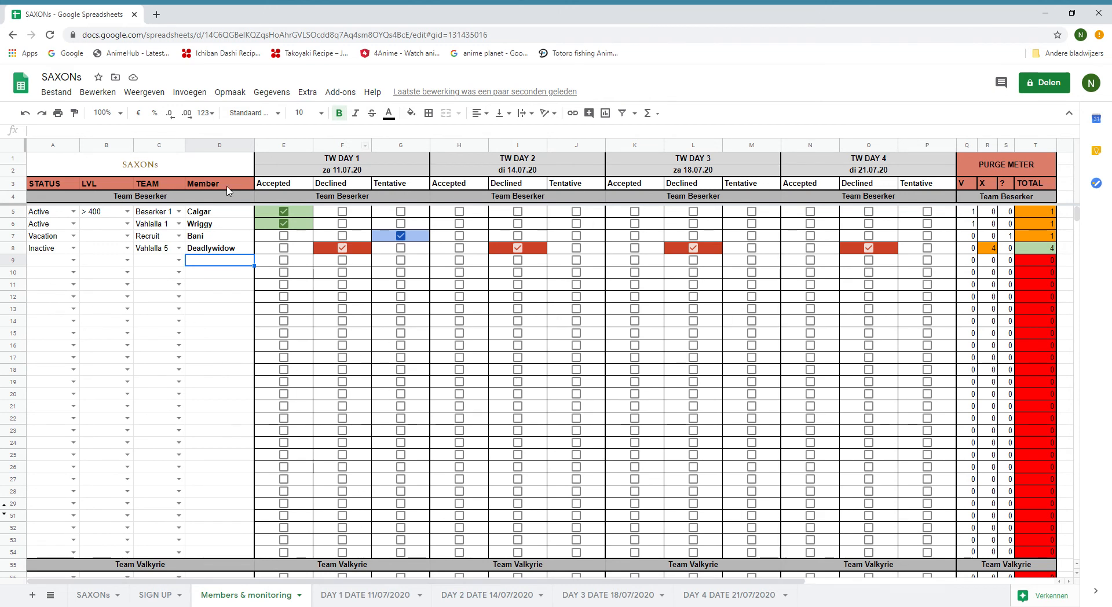
- On the DAY 1 DATE 11/07/2020 sheet, set the sign-up captain slots of Beserker 1 and Beserker 2 to "-"
{"action": "left_click", "coordinate": [165, 596]}
{"action": "left_click", "coordinate": [263, 596]}
{"action": "left_click", "coordinate": [171, 595]}
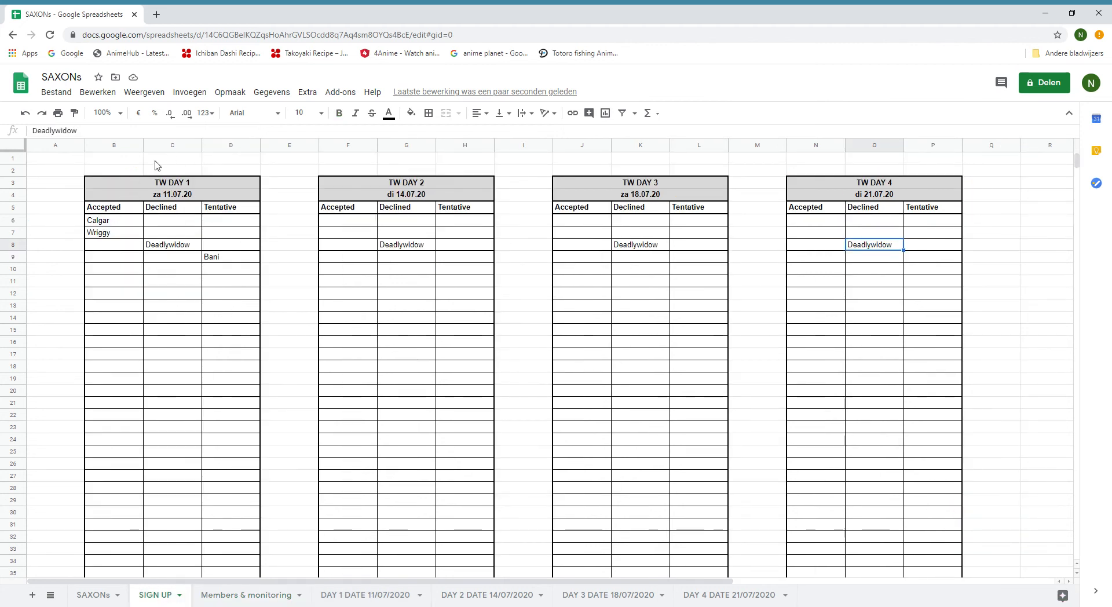
{"action": "left_click", "coordinate": [358, 597]}
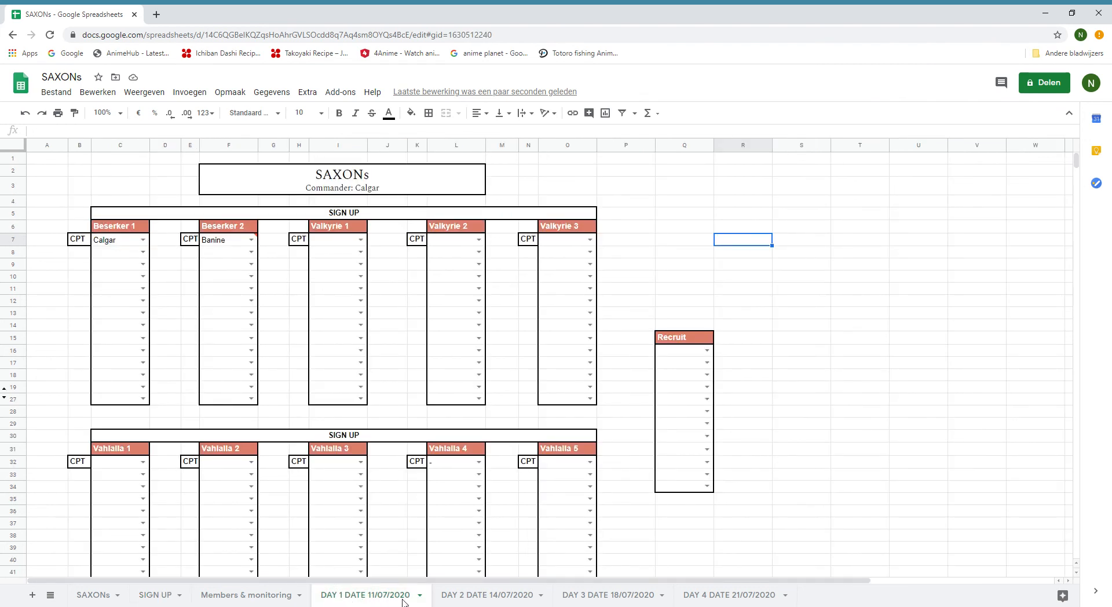
{"action": "left_click", "coordinate": [84, 326]}
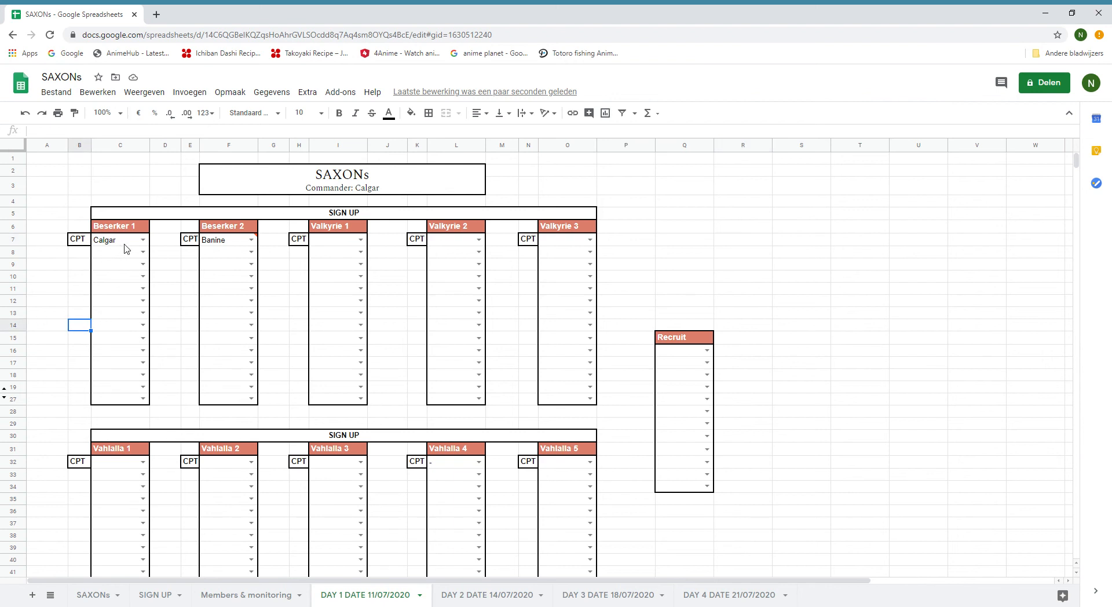
{"action": "left_click", "coordinate": [143, 241]}
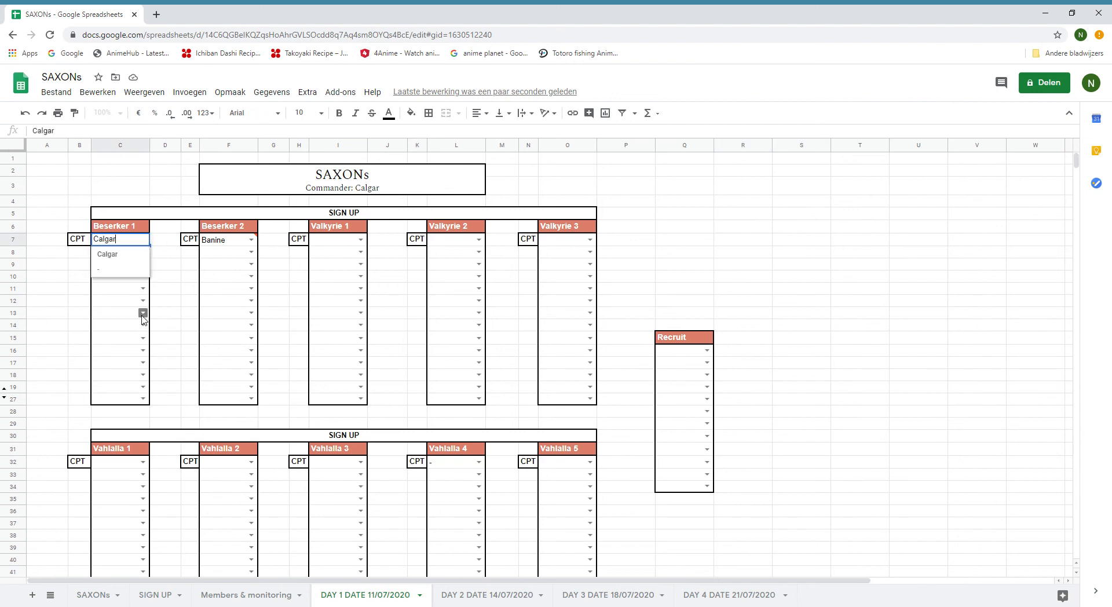
{"action": "left_click", "coordinate": [124, 273]}
{"action": "left_click", "coordinate": [252, 242]}
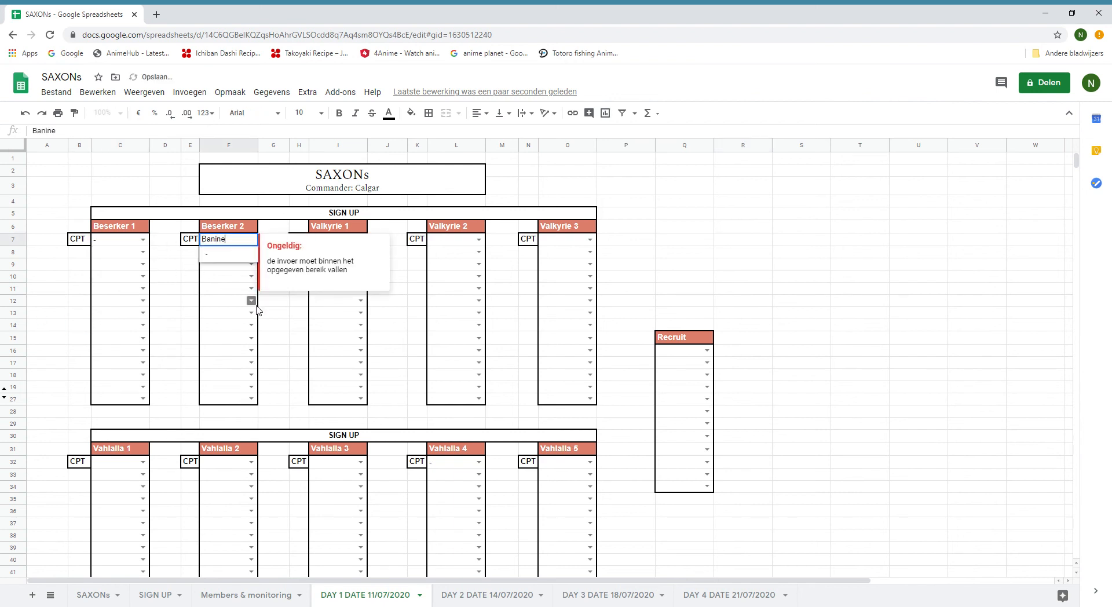
{"action": "left_click", "coordinate": [245, 254]}
{"action": "left_click", "coordinate": [753, 161]}
{"action": "scroll", "coordinate": [591, 261], "scroll_direction": "down", "scroll_amount": 3}
{"action": "scroll", "coordinate": [590, 261], "scroll_direction": "up", "scroll_amount": 3}
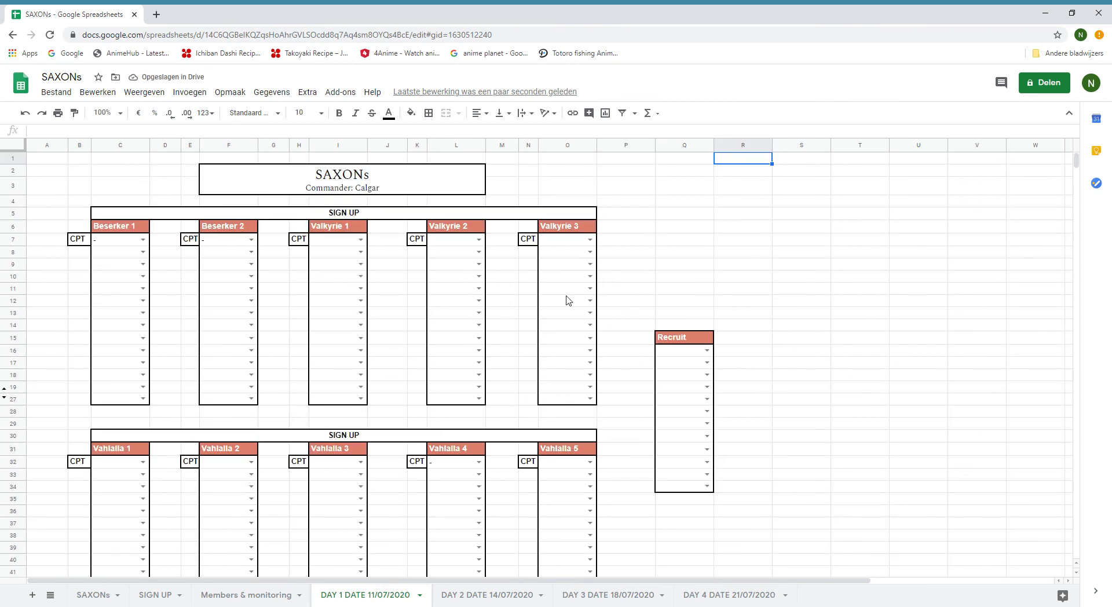
- Choose the clan commander as captain of Beserker 1 in C7 of the DAY 1 sign-up section
{"action": "left_click", "coordinate": [62, 266]}
{"action": "left_click_drag", "start_coordinate": [119, 243], "coordinate": [566, 397]}
{"action": "left_click", "coordinate": [338, 324]}
{"action": "left_click", "coordinate": [117, 242]}
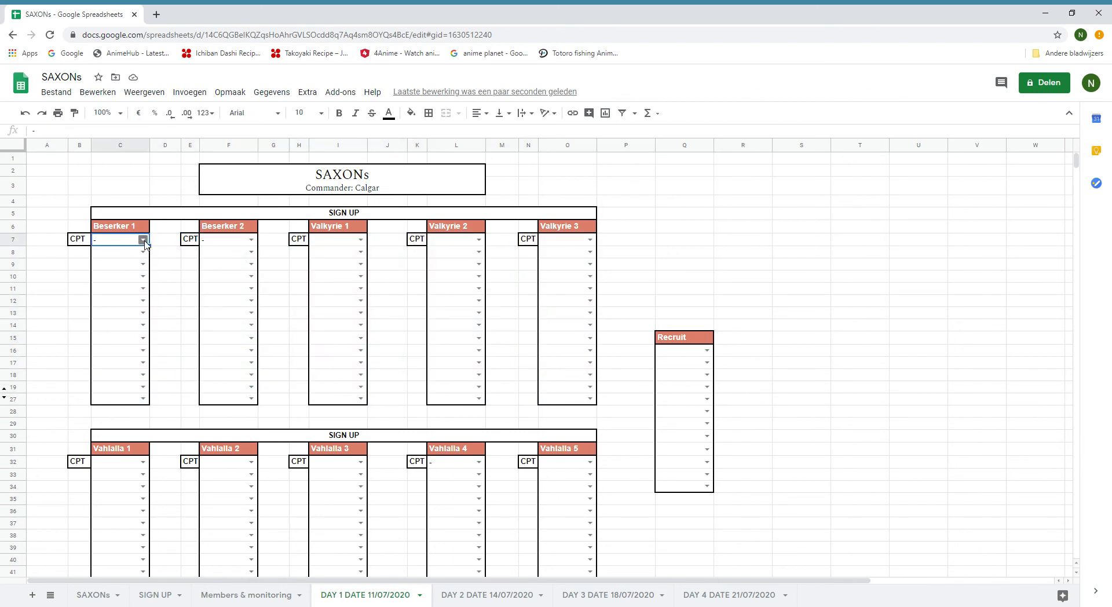
{"action": "left_click", "coordinate": [144, 241]}
{"action": "left_click", "coordinate": [107, 268]}
{"action": "left_click", "coordinate": [143, 251]}
{"action": "left_click", "coordinate": [110, 281]}
{"action": "left_click", "coordinate": [143, 264]}
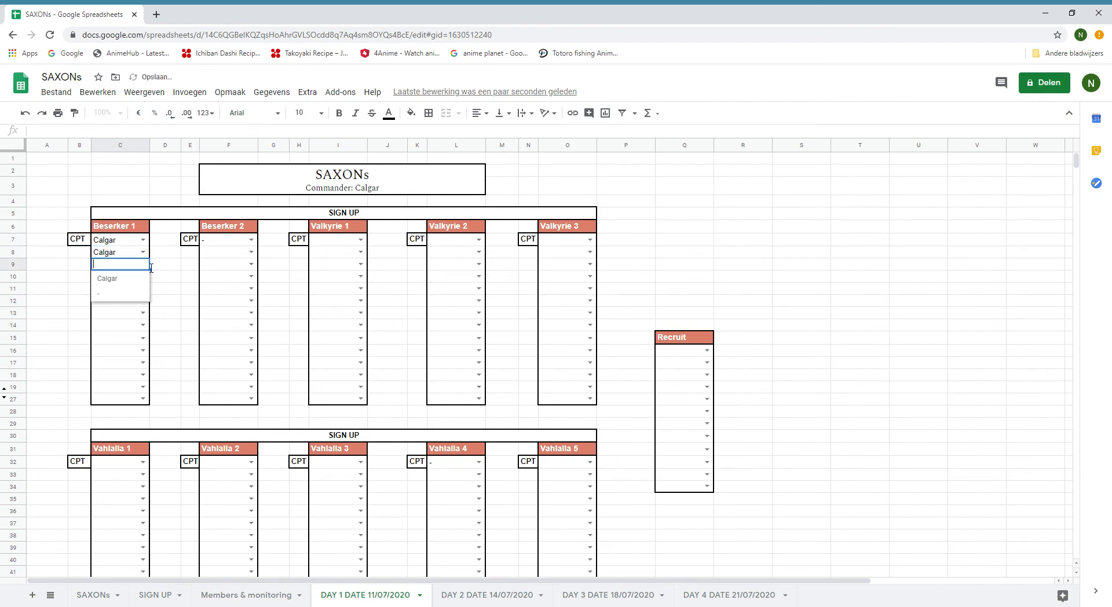
{"action": "left_click", "coordinate": [136, 292]}
{"action": "key", "text": "Delete"}
{"action": "left_click", "coordinate": [122, 266]}
{"action": "key", "text": "Delete"}
{"action": "left_click", "coordinate": [143, 253]}
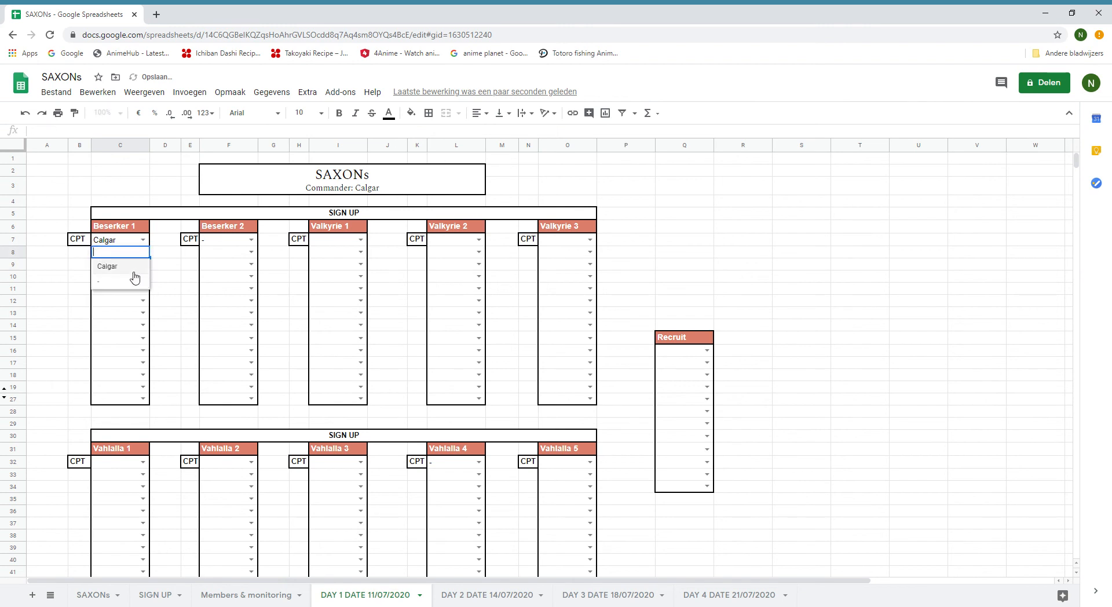
{"action": "left_click", "coordinate": [186, 301]}
- On the SIGN UP sheet, enter a new member's name under Accepted for TW DAY 1 in B10
{"action": "left_click", "coordinate": [156, 594]}
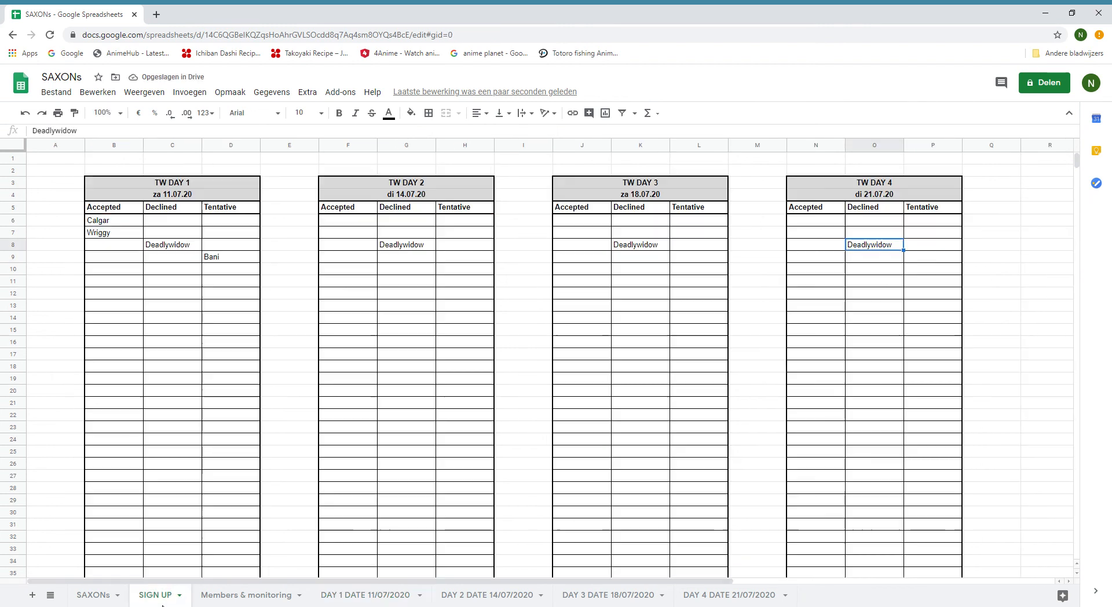
{"action": "left_click", "coordinate": [124, 267]}
{"action": "type", "text": "B"}
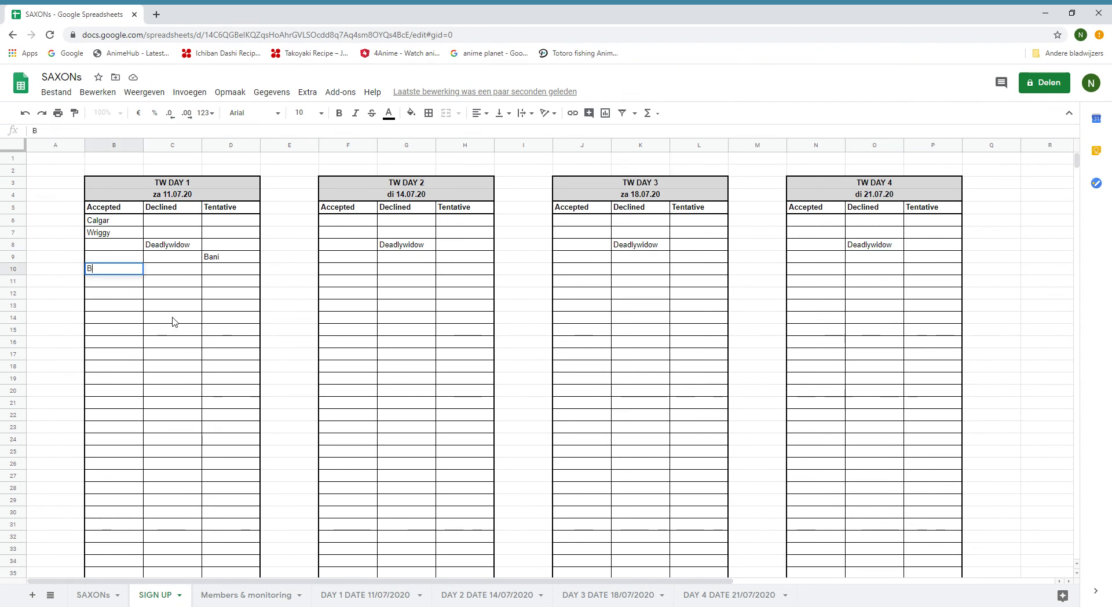
{"action": "type", "text": "ony"}
{"action": "left_click", "coordinate": [280, 307]}
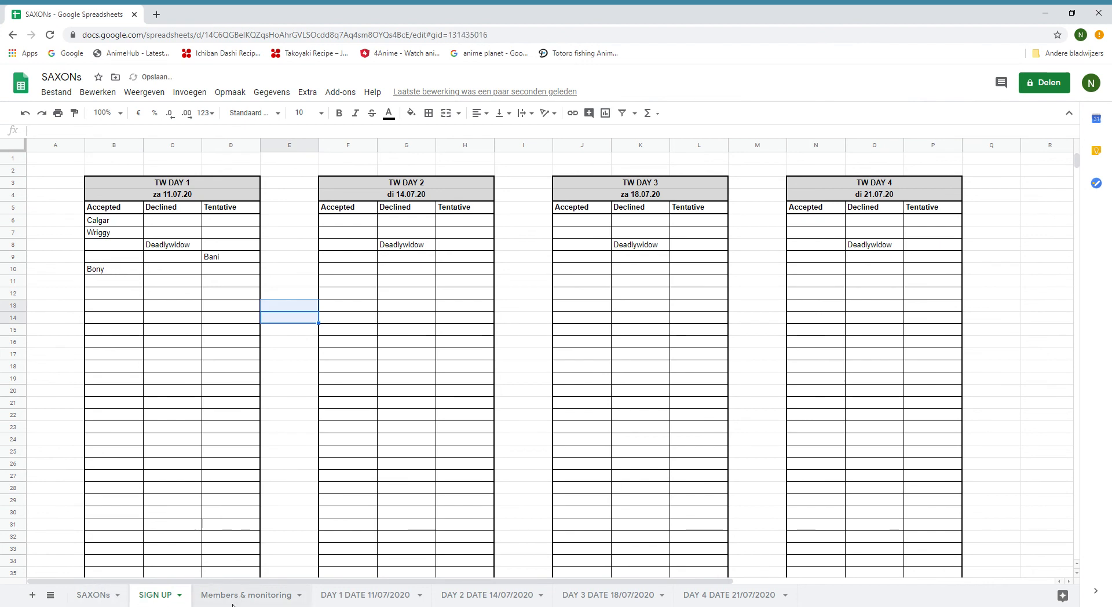
- Add the new member's name in D9 of the Members & monitoring sheet and assign team Beserker 1 in C9
{"action": "left_click", "coordinate": [245, 595]}
{"action": "type", "text": "Bony"}
{"action": "key", "text": "Return"}
{"action": "left_click", "coordinate": [180, 260]}
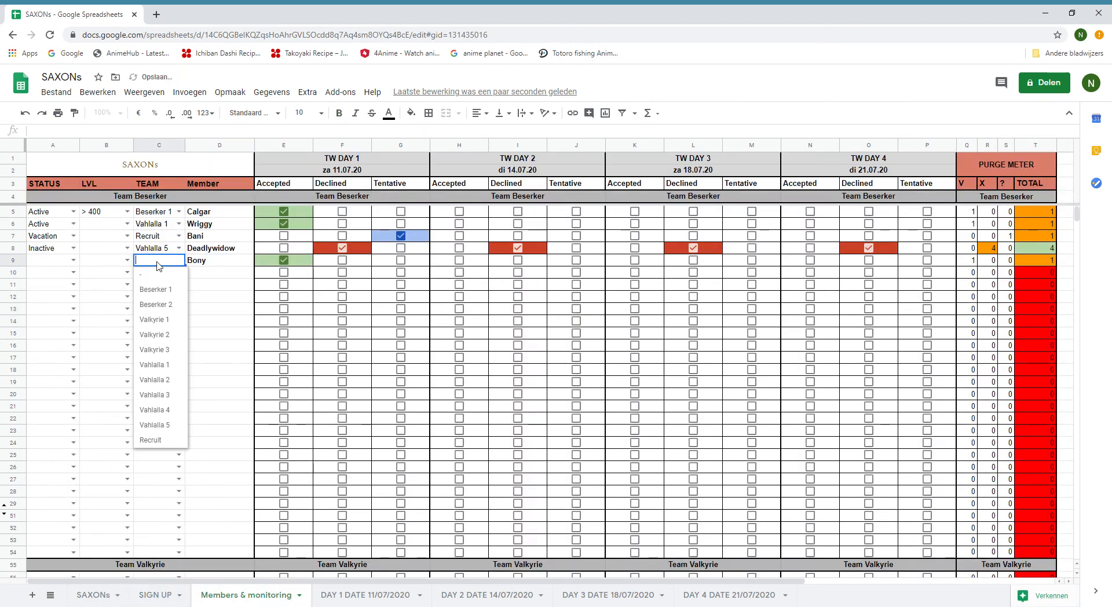
{"action": "left_click", "coordinate": [149, 269]}
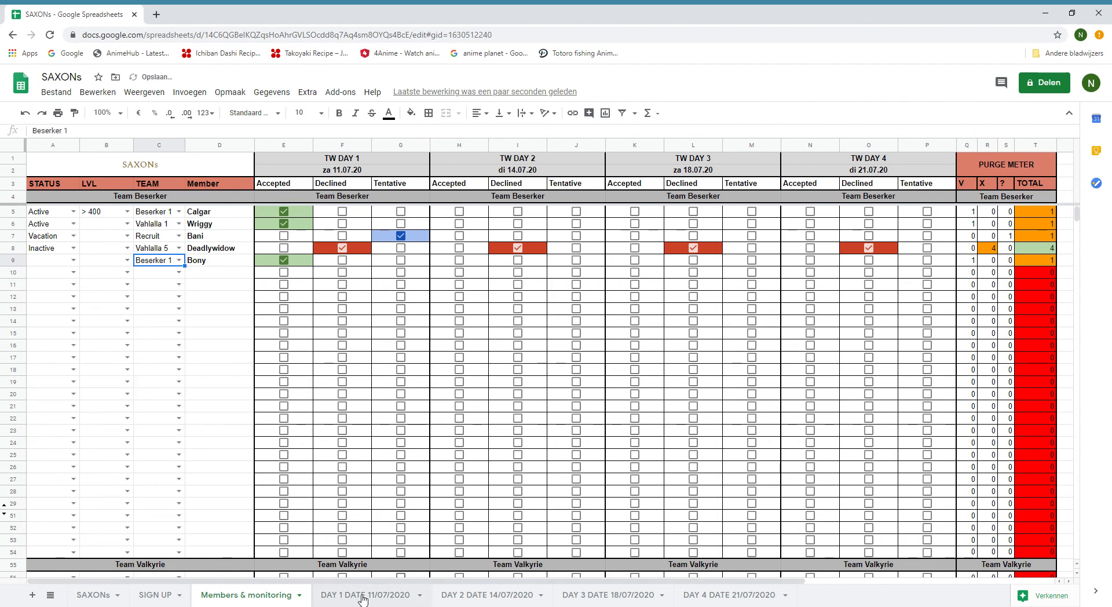
- On the DAY 1 sheet, place the newly added member in the second Beserker 1 sign-up slot, C8
{"action": "left_click", "coordinate": [363, 596]}
{"action": "left_click", "coordinate": [142, 253]}
{"action": "left_click", "coordinate": [142, 253]}
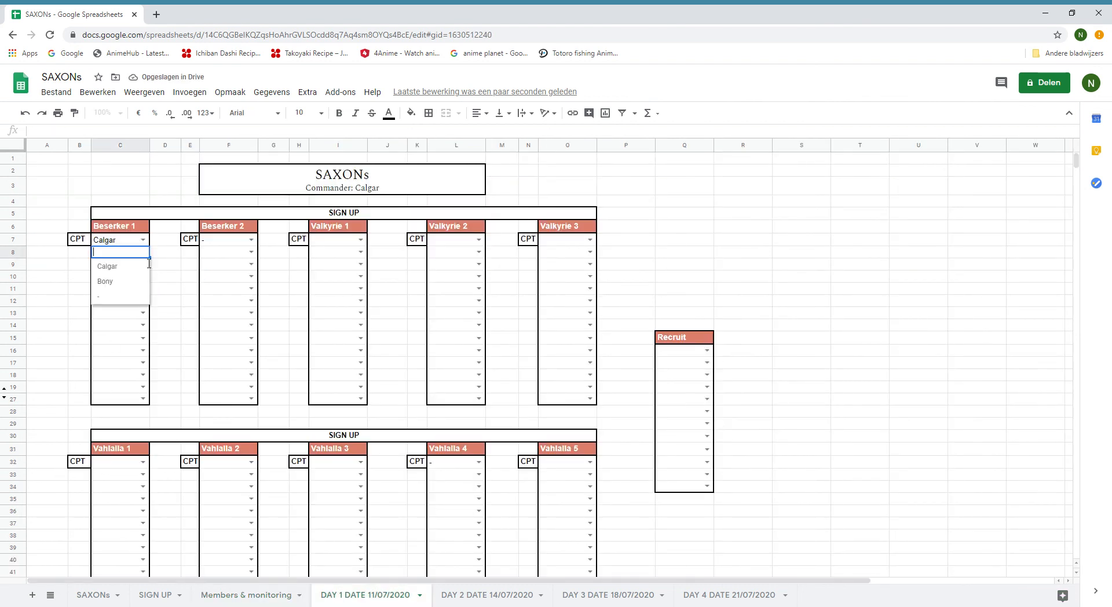
{"action": "left_click", "coordinate": [120, 283]}
{"action": "left_click", "coordinate": [187, 301]}
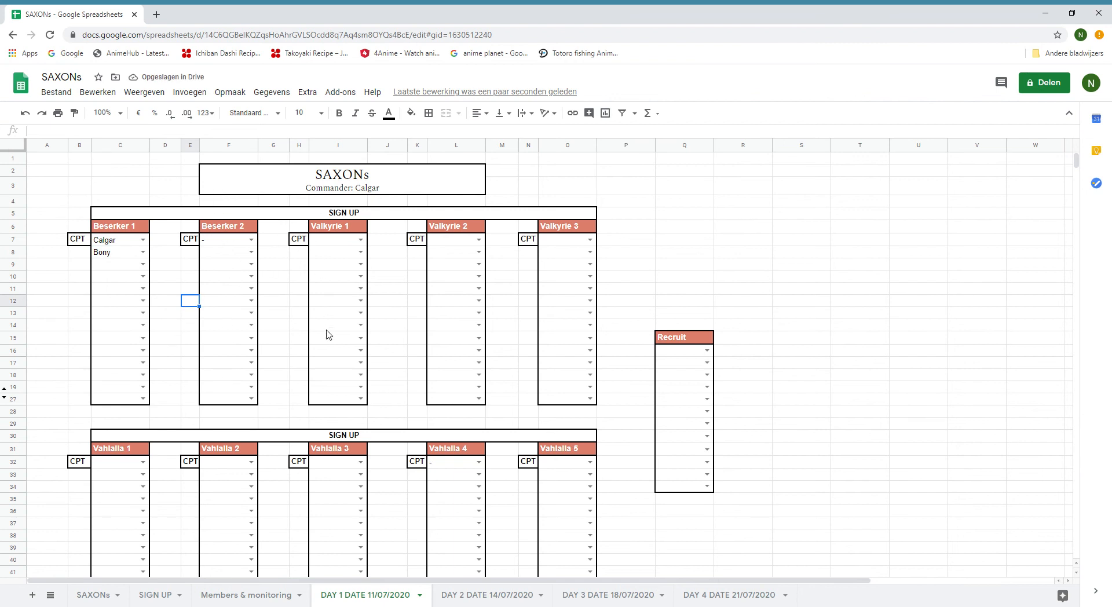
- Fill the Vahlalla 1 captain slot in C32 of the DAY 1 sign-up section with that team's accepted member
{"action": "scroll", "coordinate": [394, 312], "scroll_direction": "down", "scroll_amount": 1}
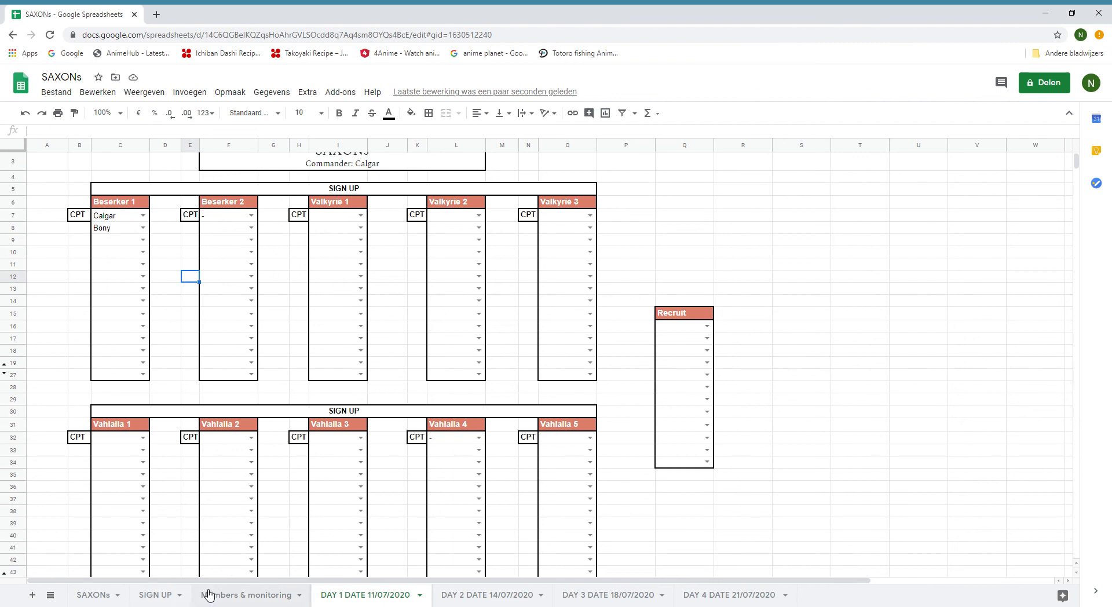
{"action": "left_click", "coordinate": [235, 597]}
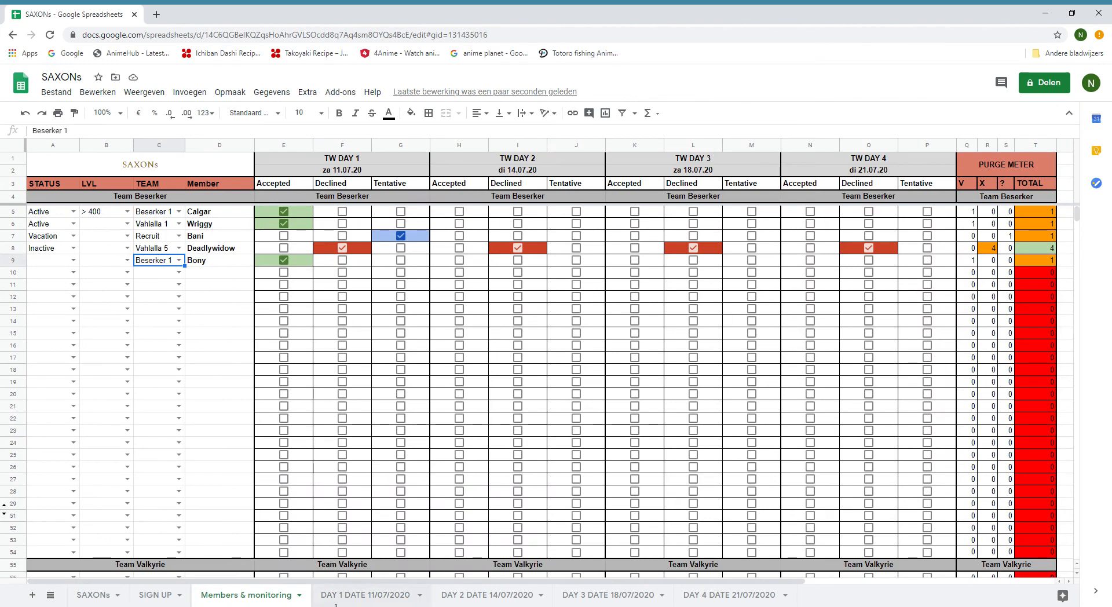
{"action": "left_click", "coordinate": [165, 595]}
{"action": "left_click", "coordinate": [371, 595]}
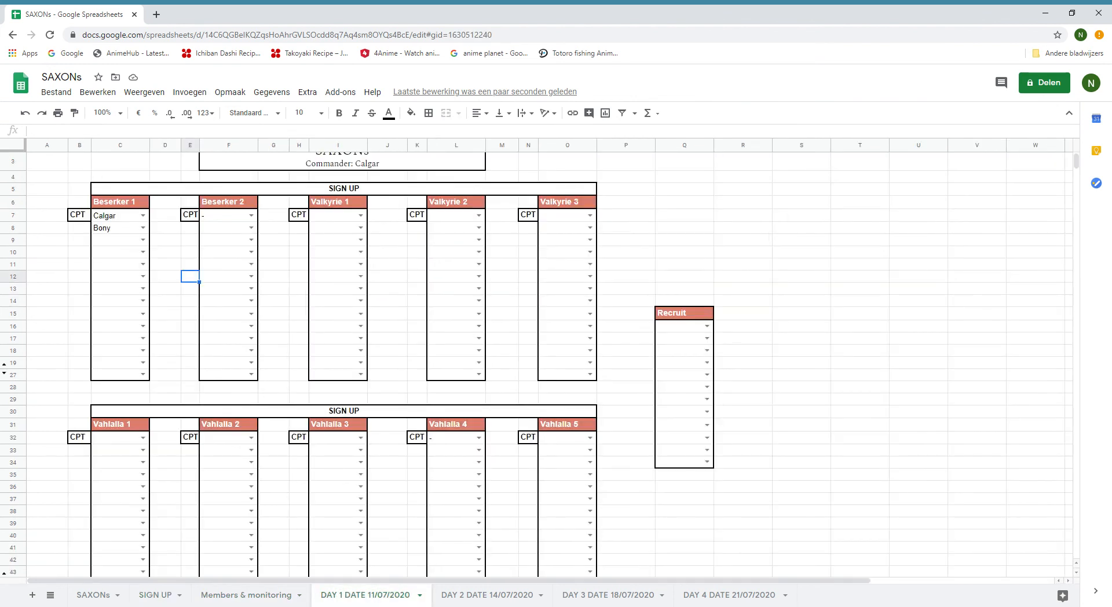
{"action": "scroll", "coordinate": [172, 389], "scroll_direction": "down", "scroll_amount": 3}
{"action": "double_click", "coordinate": [148, 311]}
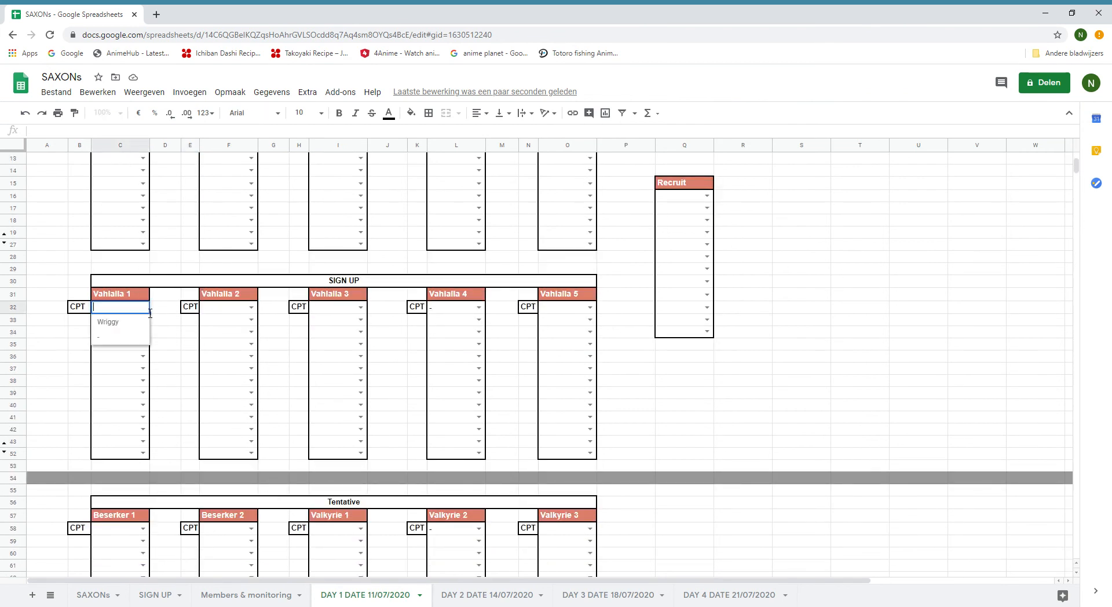
{"action": "left_click", "coordinate": [133, 325]}
{"action": "left_click", "coordinate": [187, 361]}
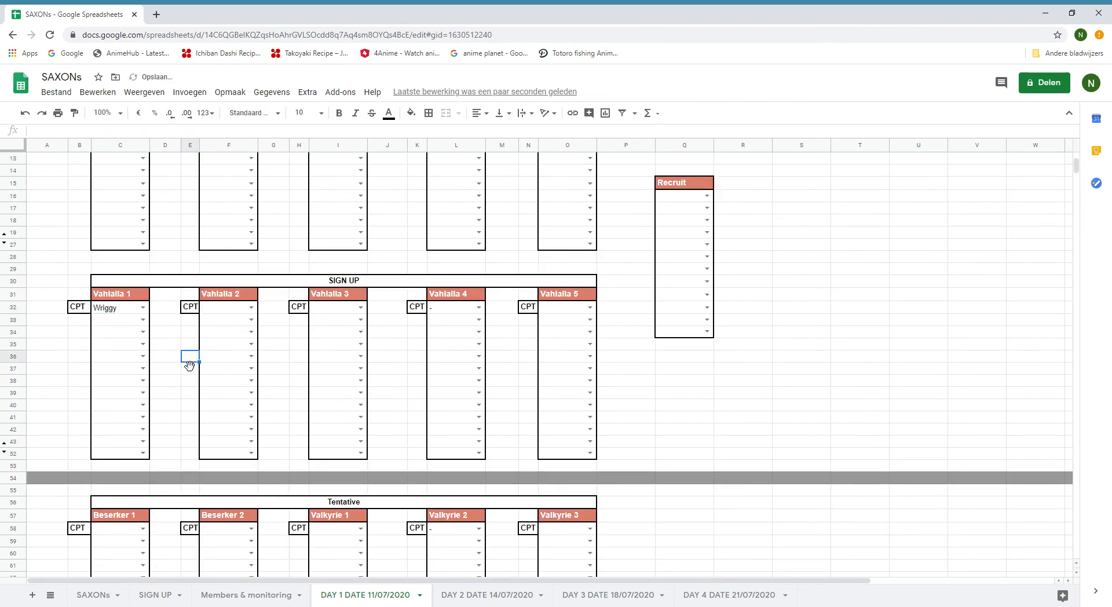
- Set the Vahlalla 1 captain slot in C83 of the DAY 1 Tentative section to "-"
{"action": "scroll", "coordinate": [110, 347], "scroll_direction": "up", "scroll_amount": 3}
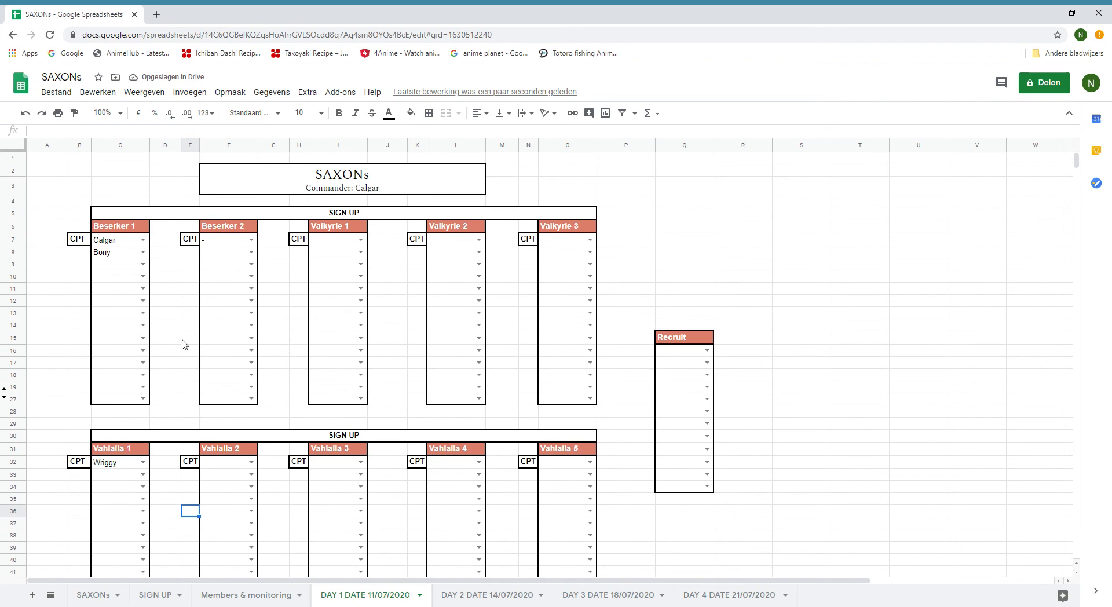
{"action": "scroll", "coordinate": [557, 242], "scroll_direction": "down", "scroll_amount": 10}
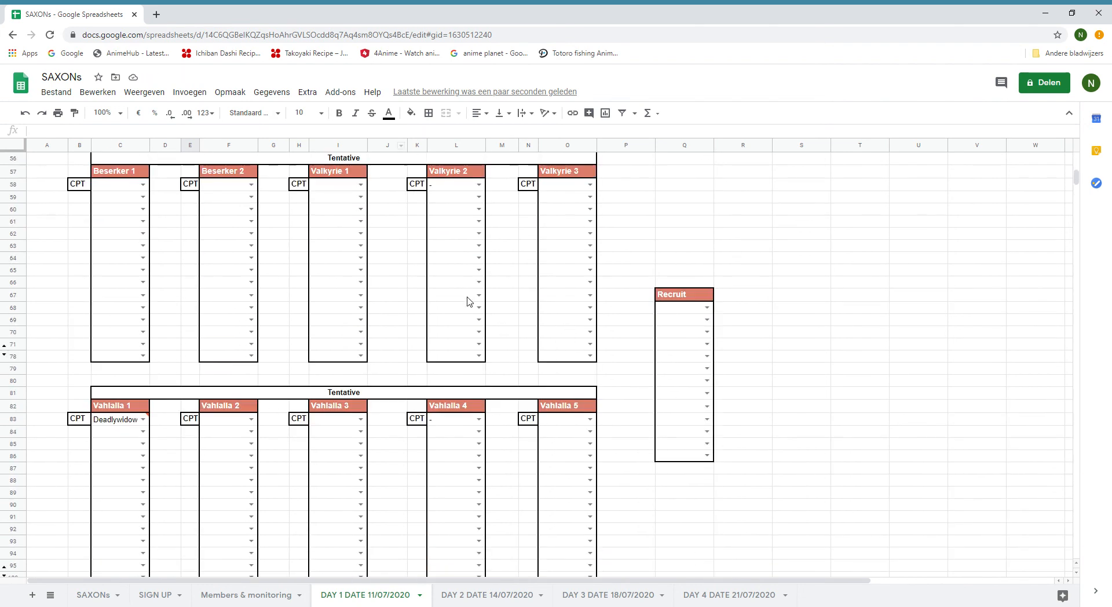
{"action": "left_click", "coordinate": [616, 343]}
{"action": "scroll", "coordinate": [425, 404], "scroll_direction": "up", "scroll_amount": 1}
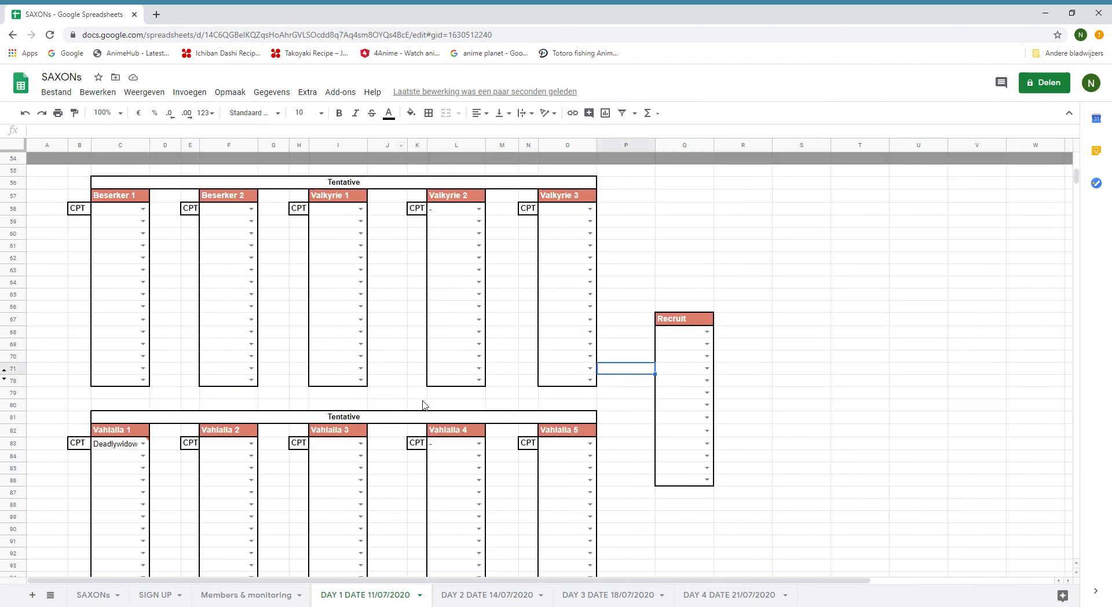
{"action": "left_click", "coordinate": [142, 443]}
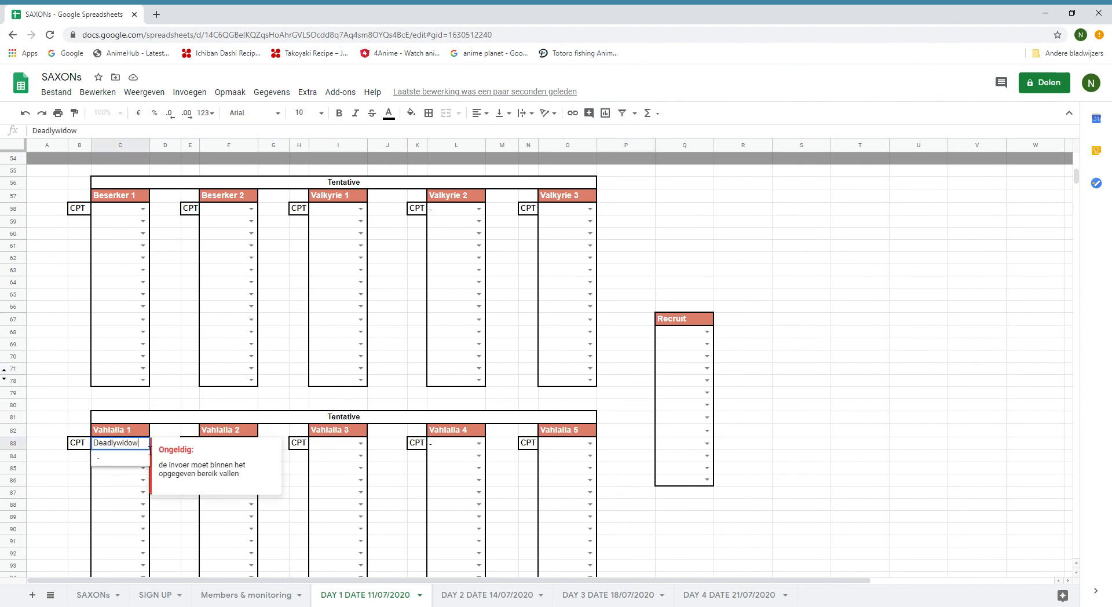
{"action": "left_click", "coordinate": [137, 461]}
{"action": "left_click", "coordinate": [168, 385]}
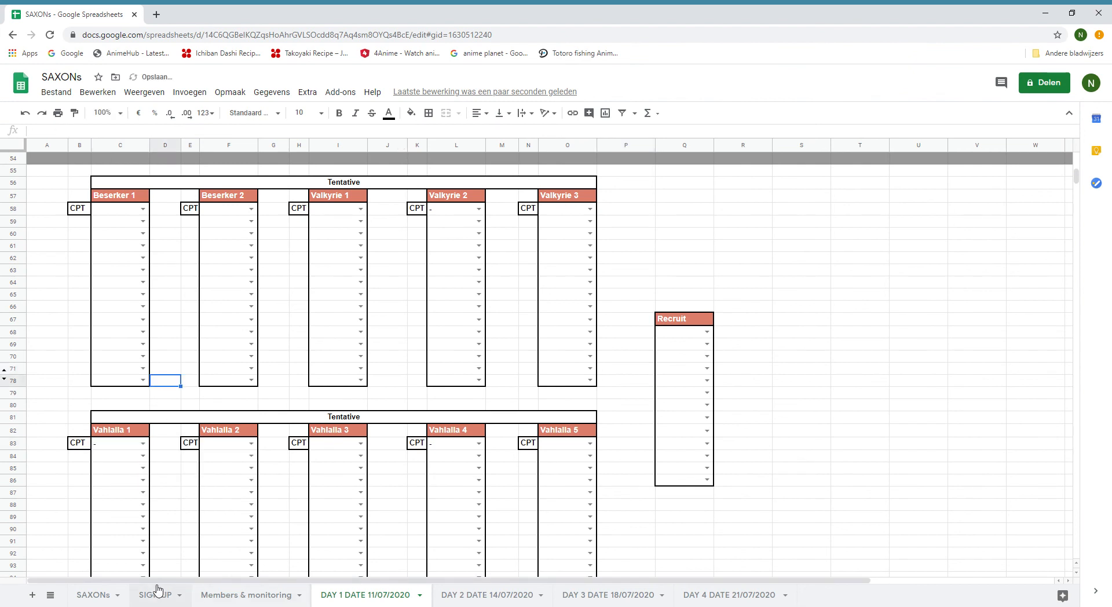
- Check the members' teams and place the tentative recruit in the first Recruit slot, Q68, of the DAY 1 Tentative section
{"action": "left_click", "coordinate": [204, 594]}
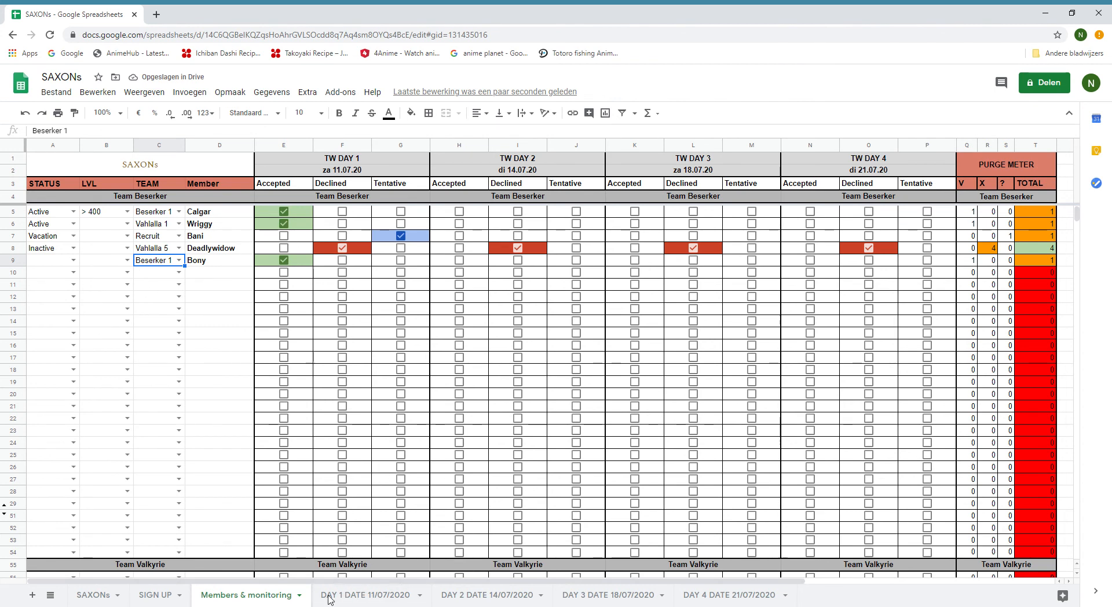
{"action": "left_click", "coordinate": [369, 596]}
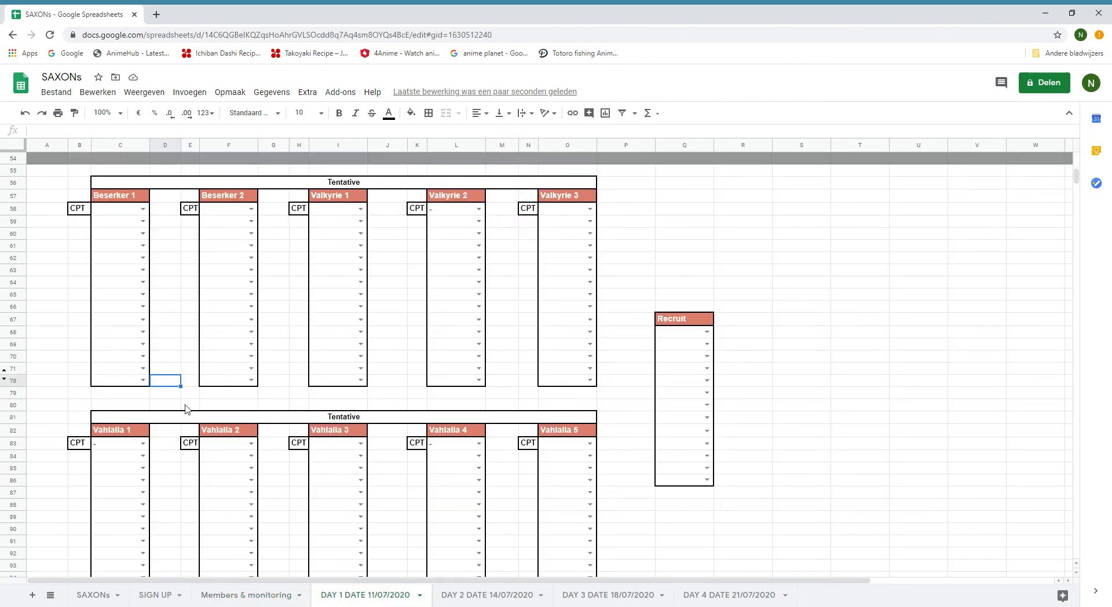
{"action": "left_click", "coordinate": [141, 212]}
{"action": "left_click", "coordinate": [251, 209]}
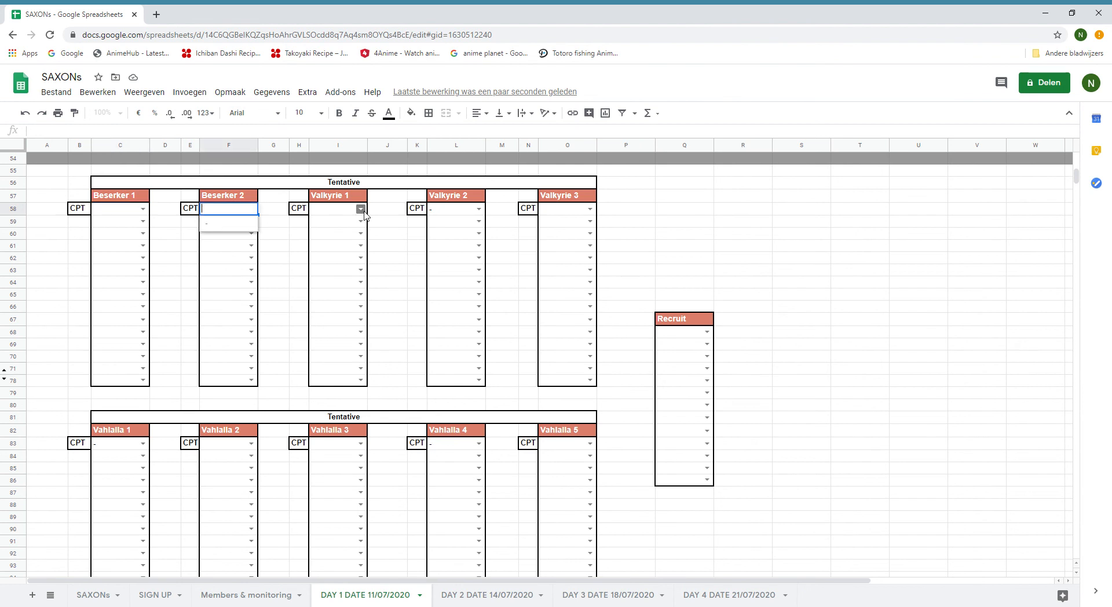
{"action": "left_click", "coordinate": [268, 595]}
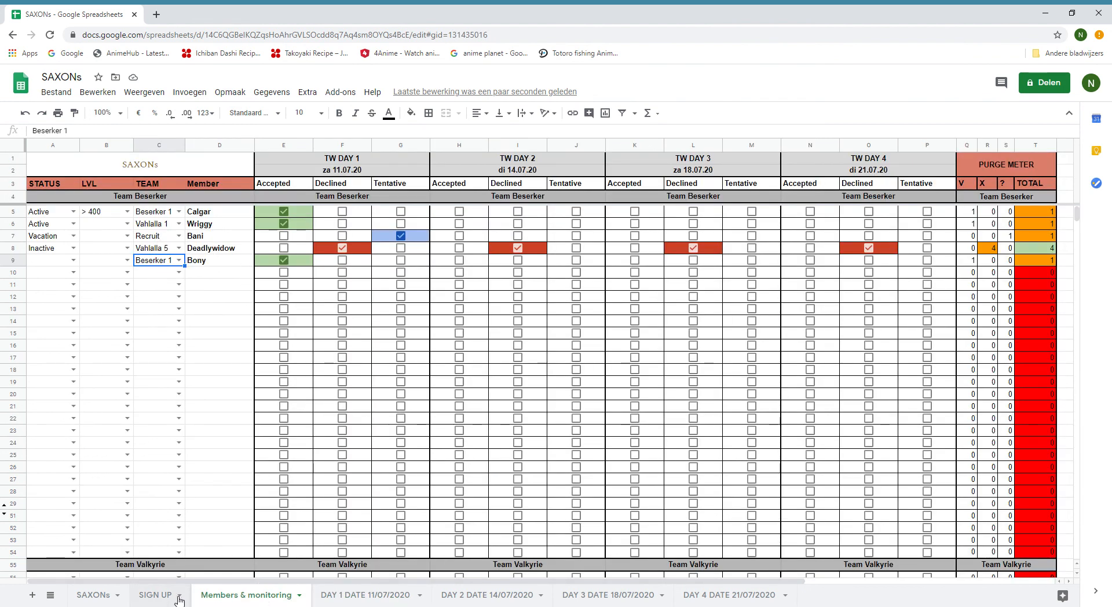
{"action": "left_click", "coordinate": [373, 596]}
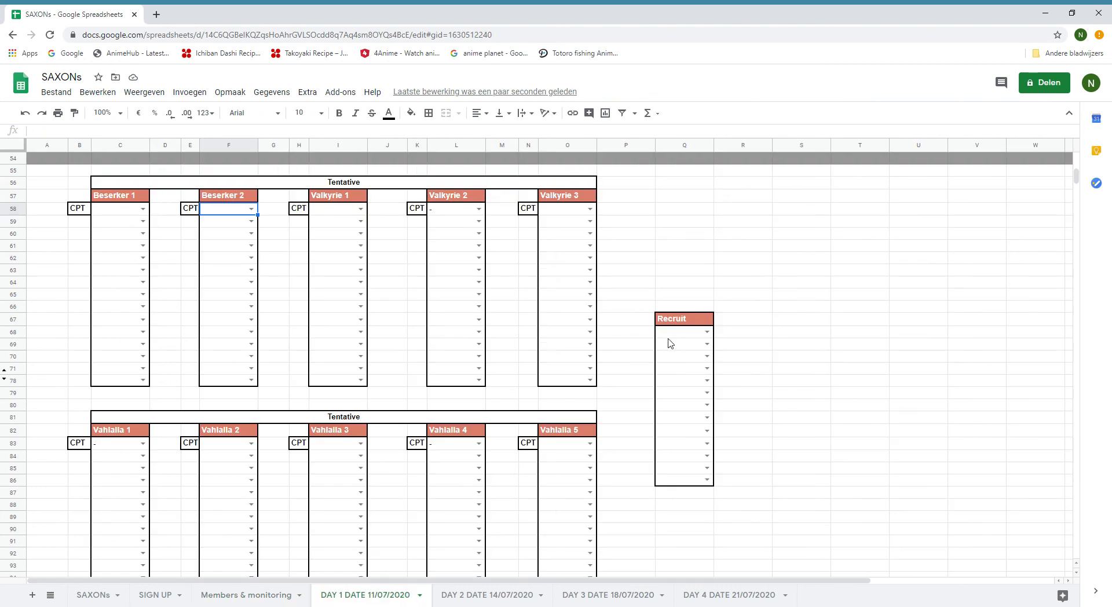
{"action": "left_click", "coordinate": [706, 331]}
{"action": "left_click", "coordinate": [680, 352]}
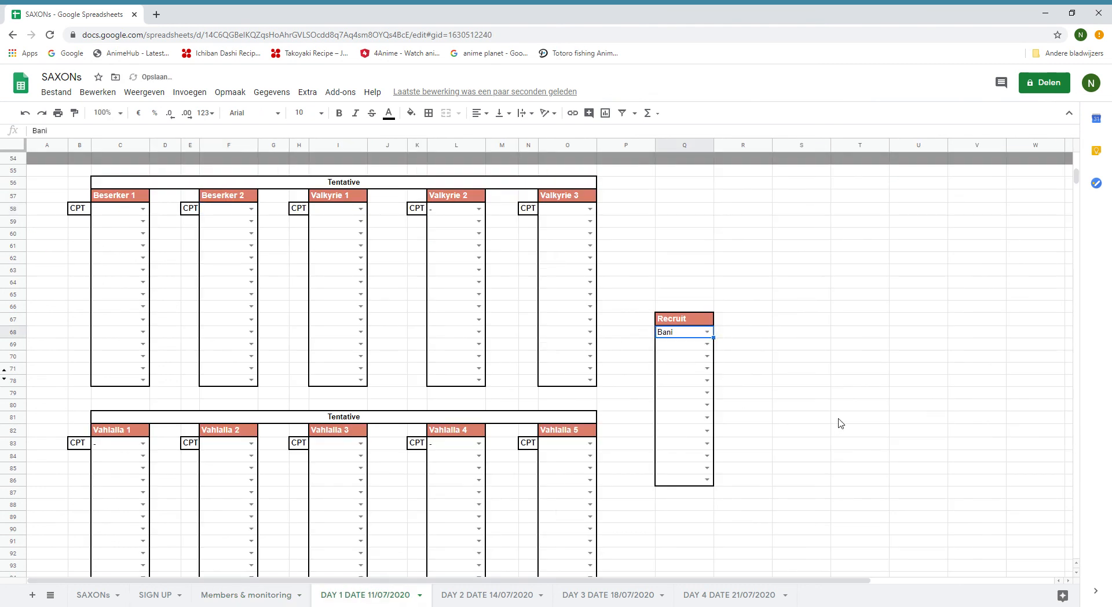
{"action": "left_click", "coordinate": [769, 334]}
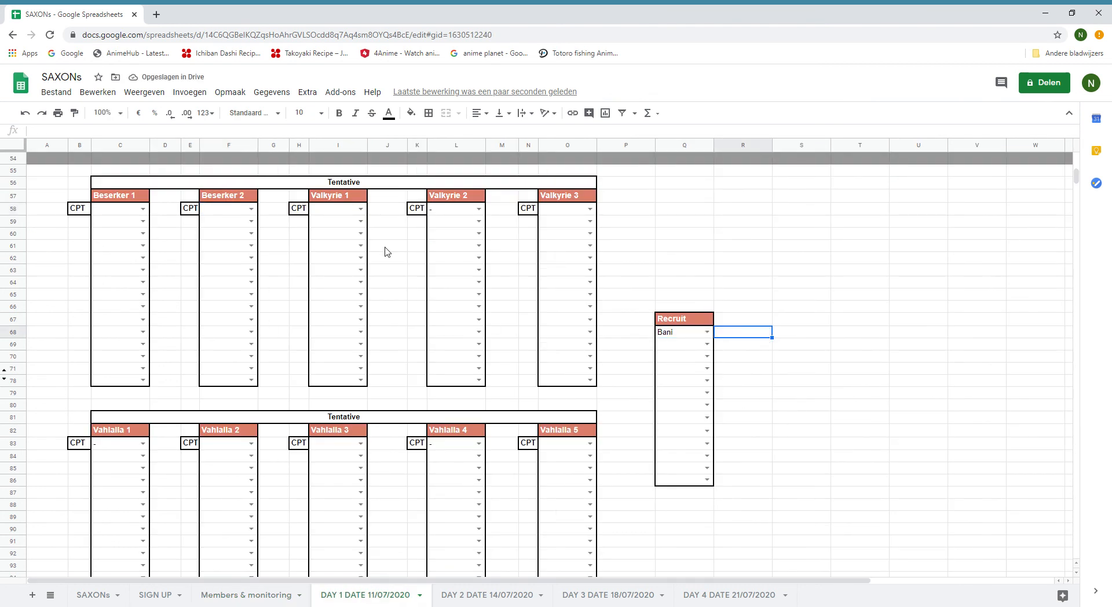
{"action": "left_click", "coordinate": [699, 335]}
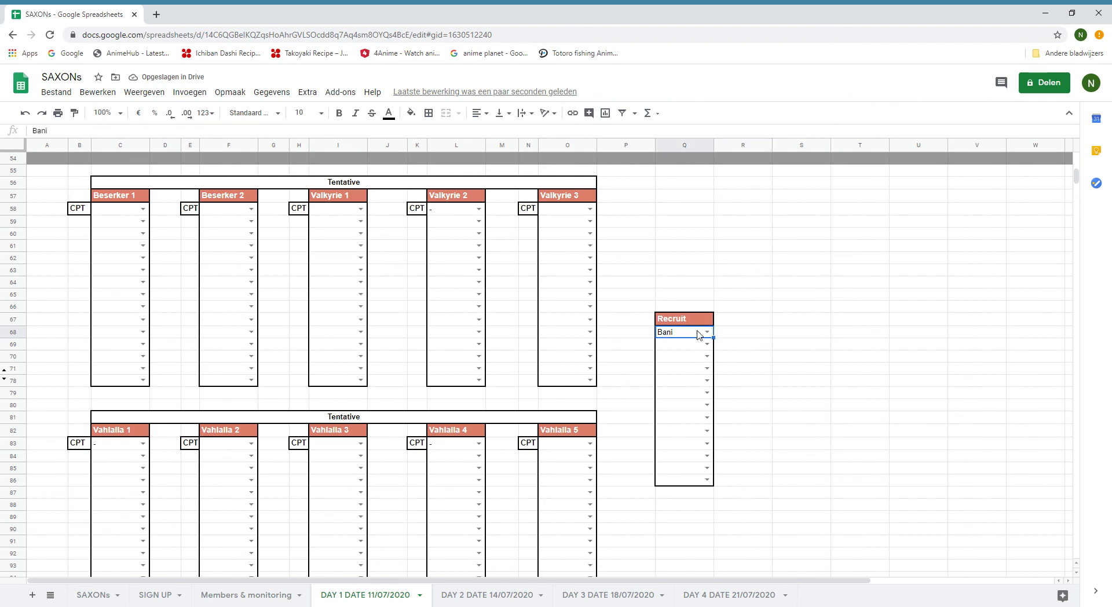
{"action": "scroll", "coordinate": [637, 302], "scroll_direction": "up", "scroll_amount": 2}
{"action": "scroll", "coordinate": [171, 250], "scroll_direction": "up", "scroll_amount": 6}
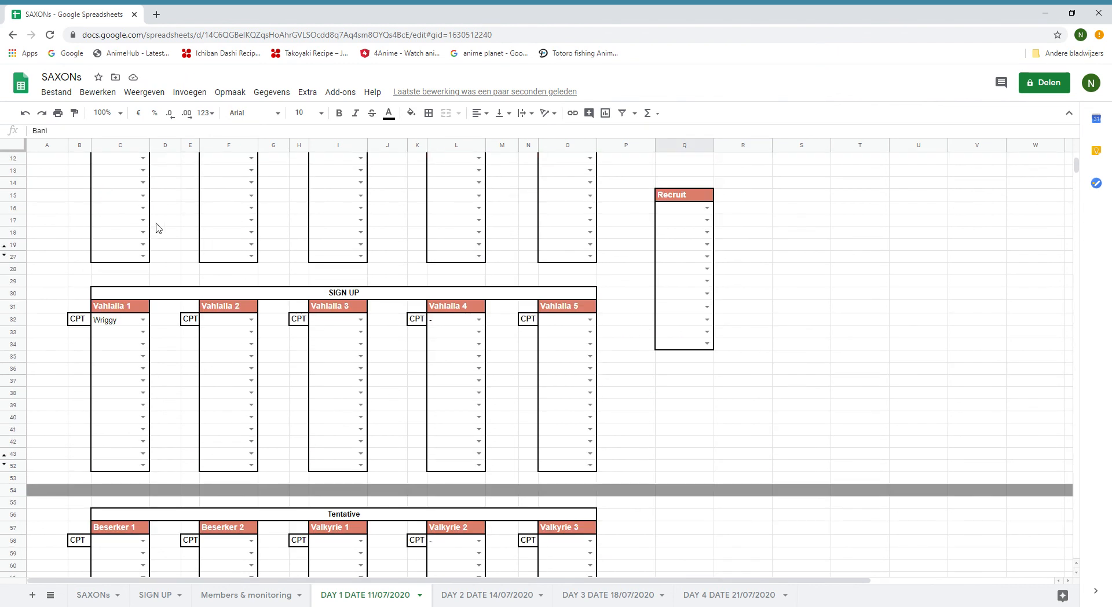
- Clear the first two Beserker 1 sign-up slots, C7 and C8, on the DAY 1 sheet
{"action": "left_click_drag", "start_coordinate": [128, 229], "coordinate": [123, 242]}
{"action": "key", "text": "Delete"}
{"action": "left_click", "coordinate": [188, 253]}
- Try out member choices from the linked lists in Beserker 1 slots C7 and C8, emptying both slots after each trial
{"action": "left_click", "coordinate": [143, 228]}
{"action": "left_click", "coordinate": [136, 256]}
{"action": "left_click", "coordinate": [143, 240]}
{"action": "left_click", "coordinate": [127, 255]}
{"action": "left_click_drag", "start_coordinate": [132, 239], "coordinate": [128, 227]}
{"action": "key", "text": "Delete"}
{"action": "left_click", "coordinate": [142, 228]}
{"action": "left_click", "coordinate": [128, 260]}
{"action": "left_click", "coordinate": [142, 239]}
{"action": "left_click", "coordinate": [124, 228]}
{"action": "key", "text": "Delete"}
{"action": "left_click", "coordinate": [143, 227]}
{"action": "left_click", "coordinate": [119, 242]}
{"action": "left_click", "coordinate": [143, 240]}
{"action": "left_click", "coordinate": [123, 269]}
{"action": "left_click_drag", "start_coordinate": [127, 240], "coordinate": [174, 263]}
{"action": "key", "text": "Delete"}
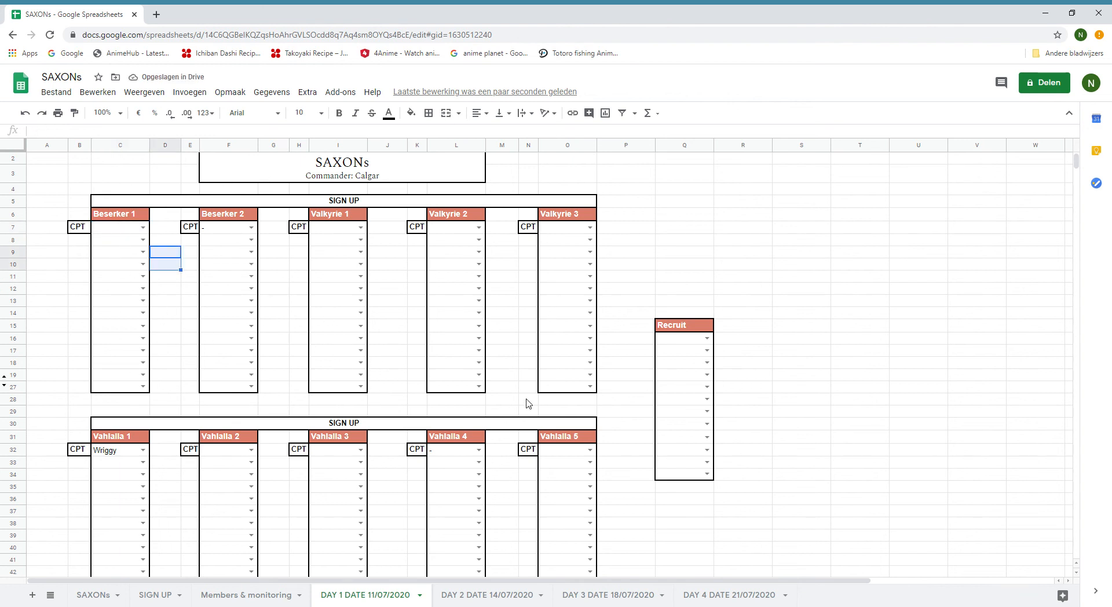
- Look over the DAY 1, DAY 2 and DAY 3 sheets for remaining roster entries
{"action": "scroll", "coordinate": [528, 403], "scroll_direction": "down", "scroll_amount": 3}
{"action": "left_click", "coordinate": [681, 408]}
{"action": "scroll", "coordinate": [543, 389], "scroll_direction": "down", "scroll_amount": 2}
{"action": "scroll", "coordinate": [536, 404], "scroll_direction": "up", "scroll_amount": 3}
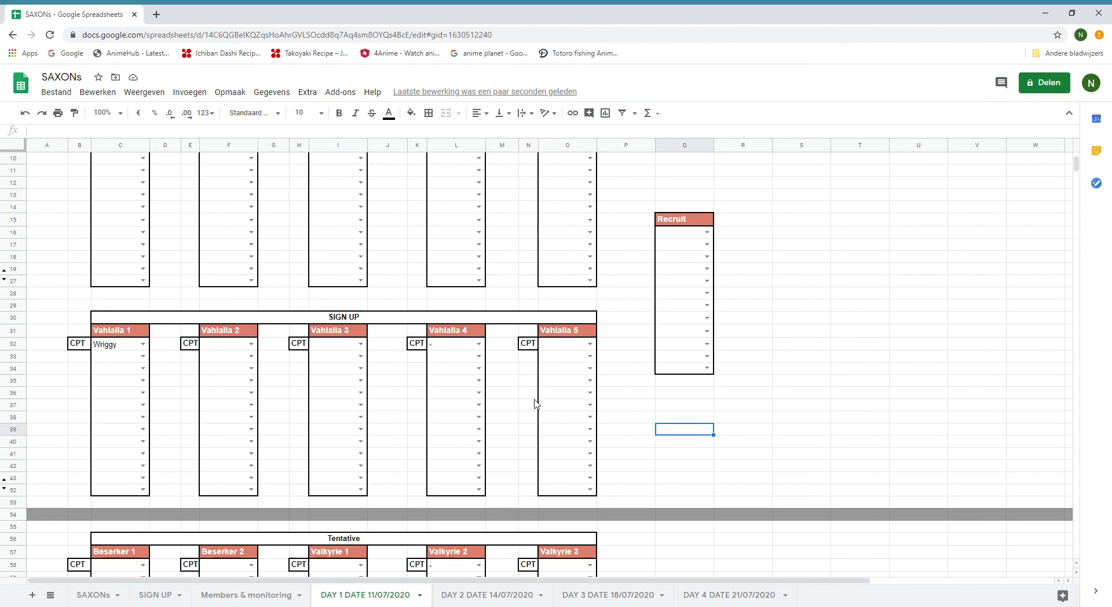
{"action": "left_click", "coordinate": [492, 598]}
{"action": "scroll", "coordinate": [575, 315], "scroll_direction": "down", "scroll_amount": 4}
{"action": "scroll", "coordinate": [605, 343], "scroll_direction": "up", "scroll_amount": 4}
{"action": "scroll", "coordinate": [443, 224], "scroll_direction": "down", "scroll_amount": 1}
{"action": "left_click", "coordinate": [627, 598]}
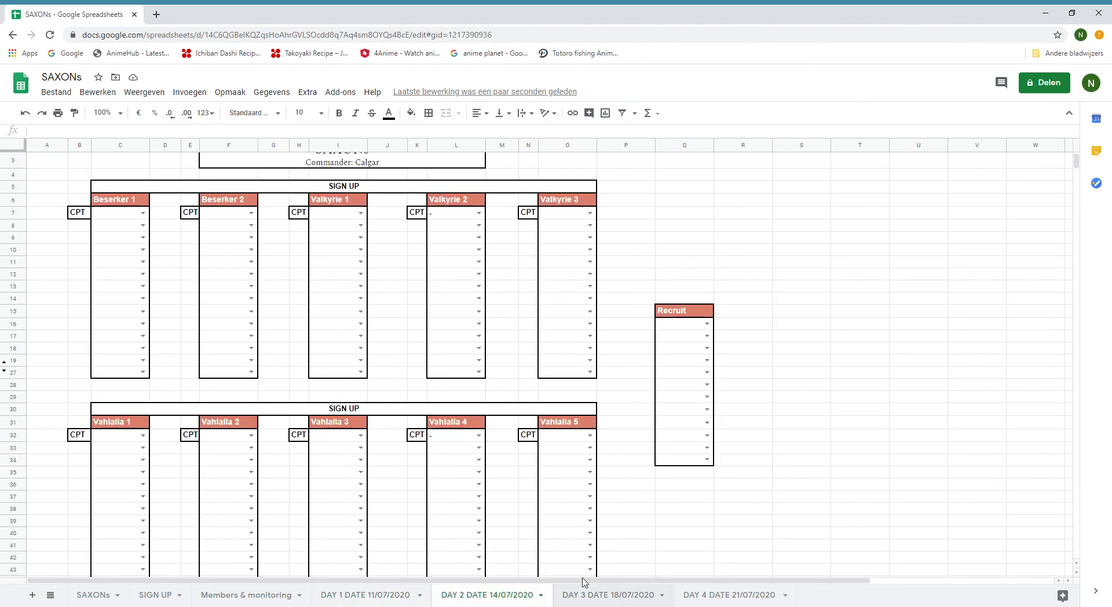
{"action": "scroll", "coordinate": [401, 249], "scroll_direction": "down", "scroll_amount": 3}
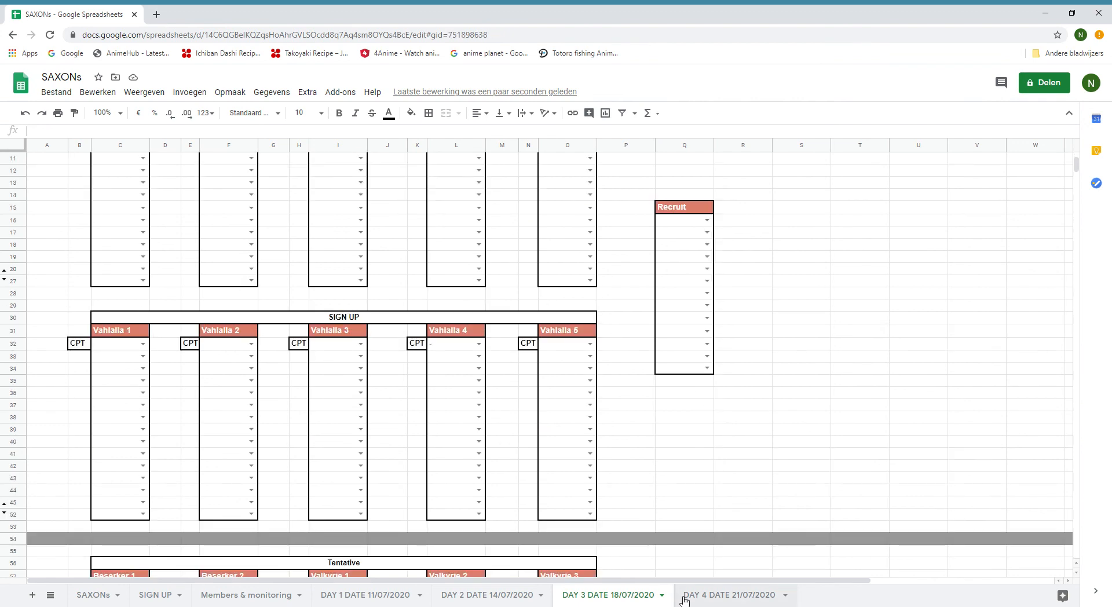
- Clear the leftover entry from the first Recruit slot, Q68, in the Tentative section of the DAY 4 sheet
{"action": "left_click", "coordinate": [720, 596]}
{"action": "scroll", "coordinate": [613, 435], "scroll_direction": "down", "scroll_amount": 10}
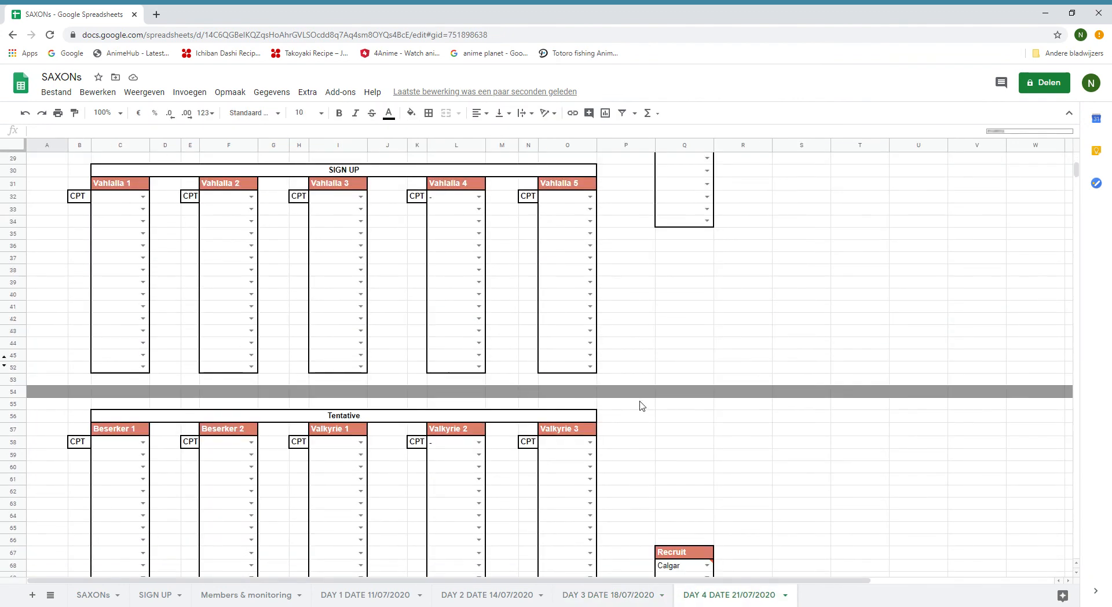
{"action": "left_click", "coordinate": [707, 405]}
{"action": "left_click", "coordinate": [838, 419]}
{"action": "left_click", "coordinate": [692, 347]}
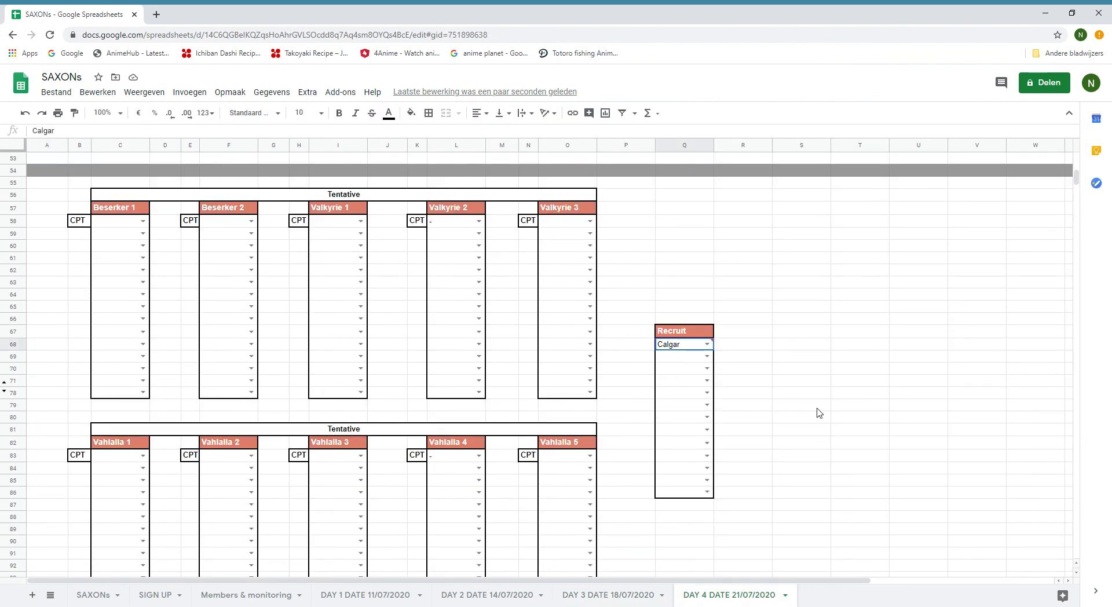
{"action": "key", "text": "Delete"}
{"action": "scroll", "coordinate": [740, 400], "scroll_direction": "down", "scroll_amount": 5}
{"action": "scroll", "coordinate": [718, 408], "scroll_direction": "up", "scroll_amount": 2}
{"action": "scroll", "coordinate": [724, 426], "scroll_direction": "up", "scroll_amount": 10}
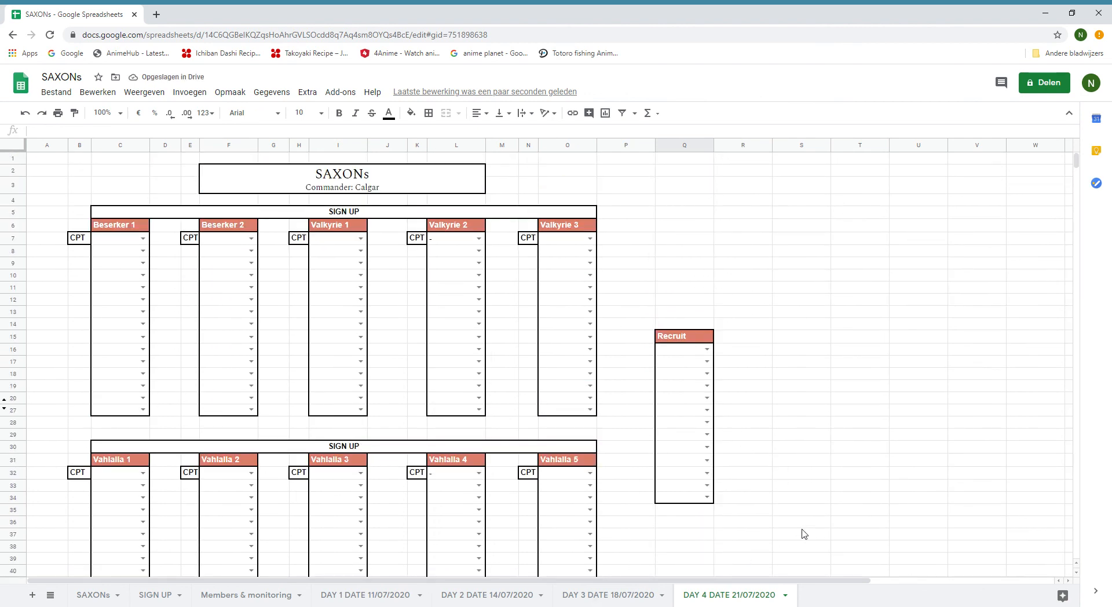
{"action": "left_click", "coordinate": [722, 535]}
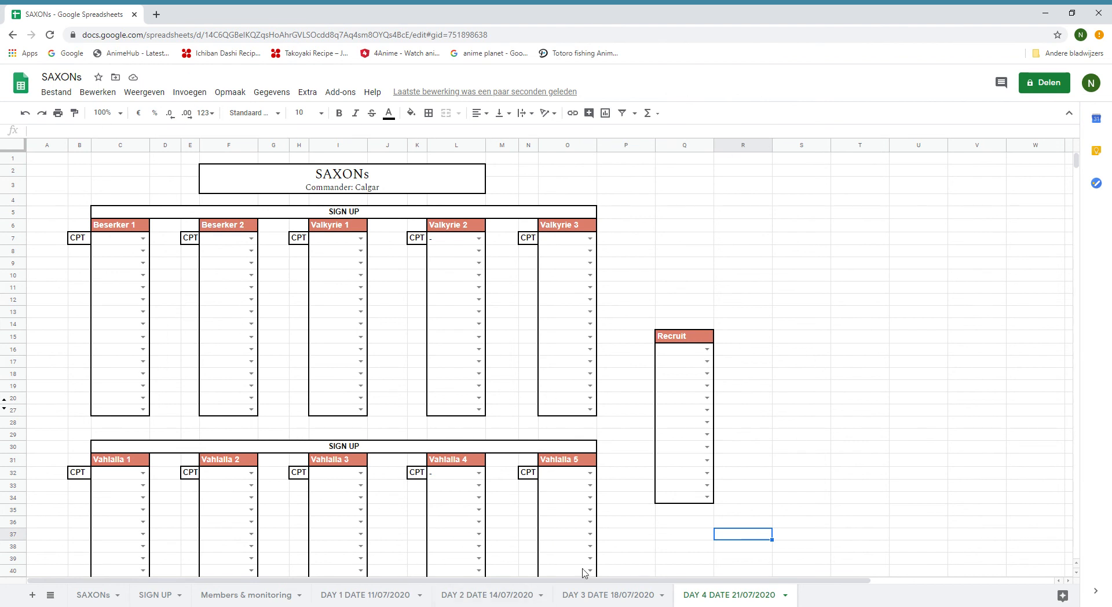
{"action": "left_click", "coordinate": [895, 434]}
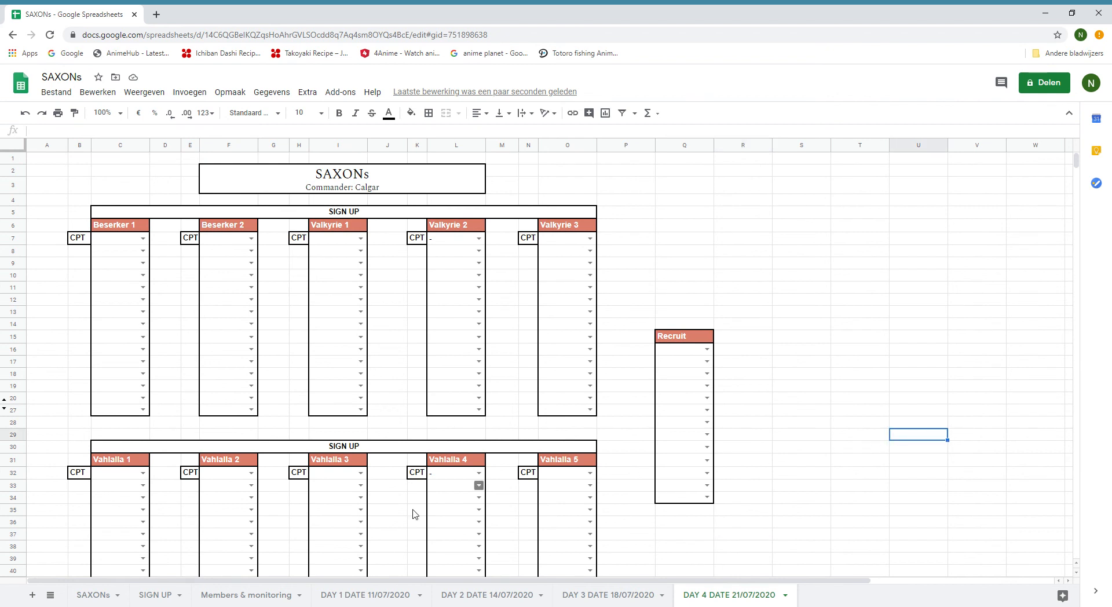
- On the SIGN UP sheet, clear all Accepted, Declined and Tentative entries for the four TW days, B6 to P13
{"action": "left_click", "coordinate": [164, 595]}
{"action": "left_click", "coordinate": [547, 342]}
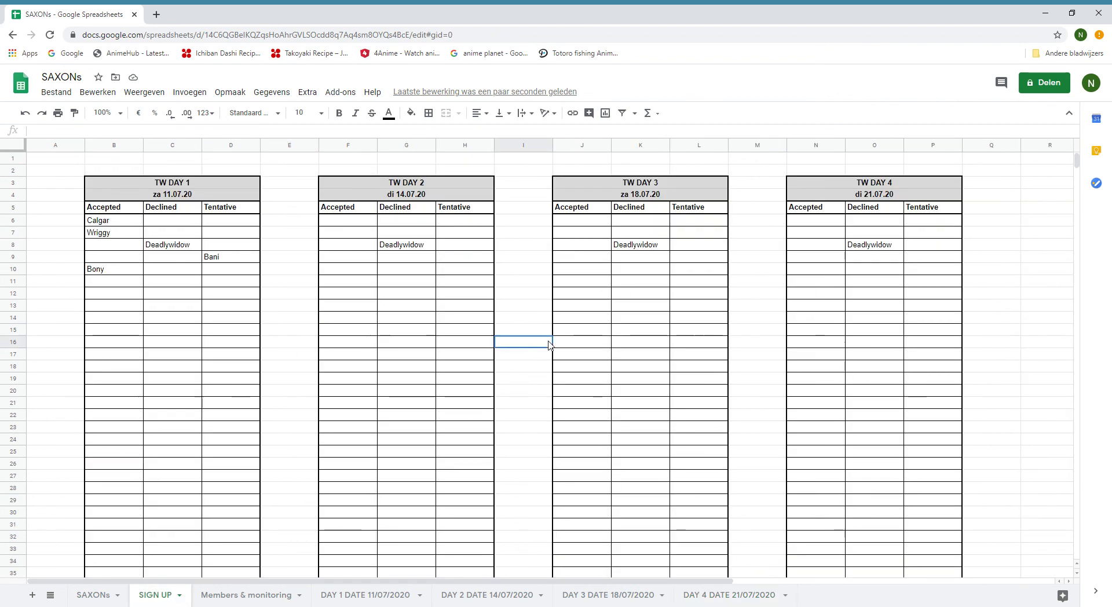
{"action": "left_click_drag", "start_coordinate": [116, 221], "coordinate": [940, 308]}
{"action": "key", "text": "Delete"}
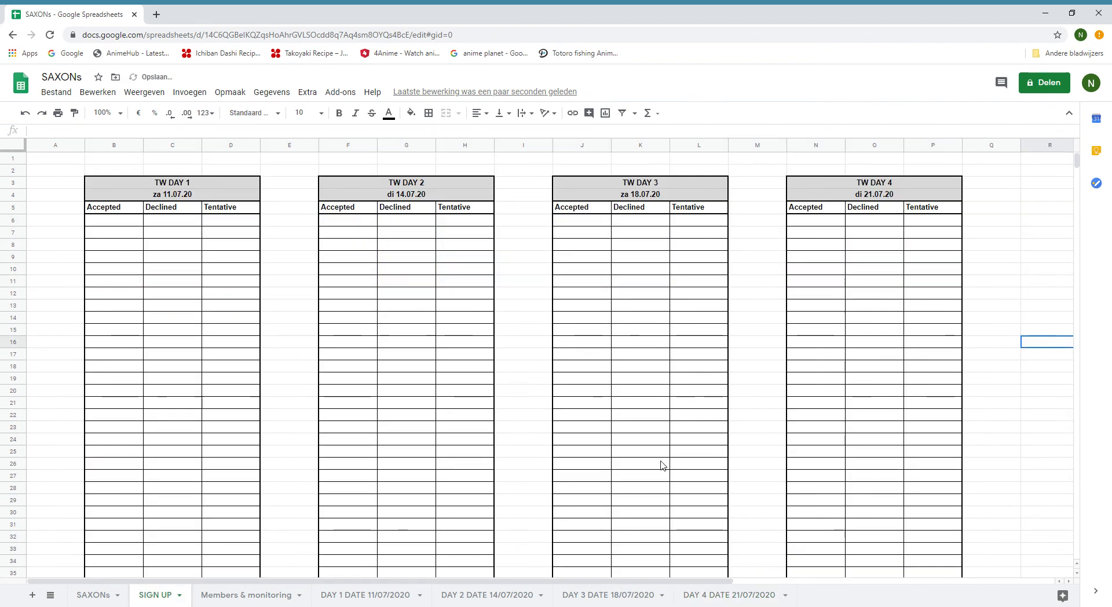
- Review the SAXONs cover sheet, then the TW day, purge meter and Member columns on the Members & monitoring sheet
{"action": "left_click", "coordinate": [104, 596]}
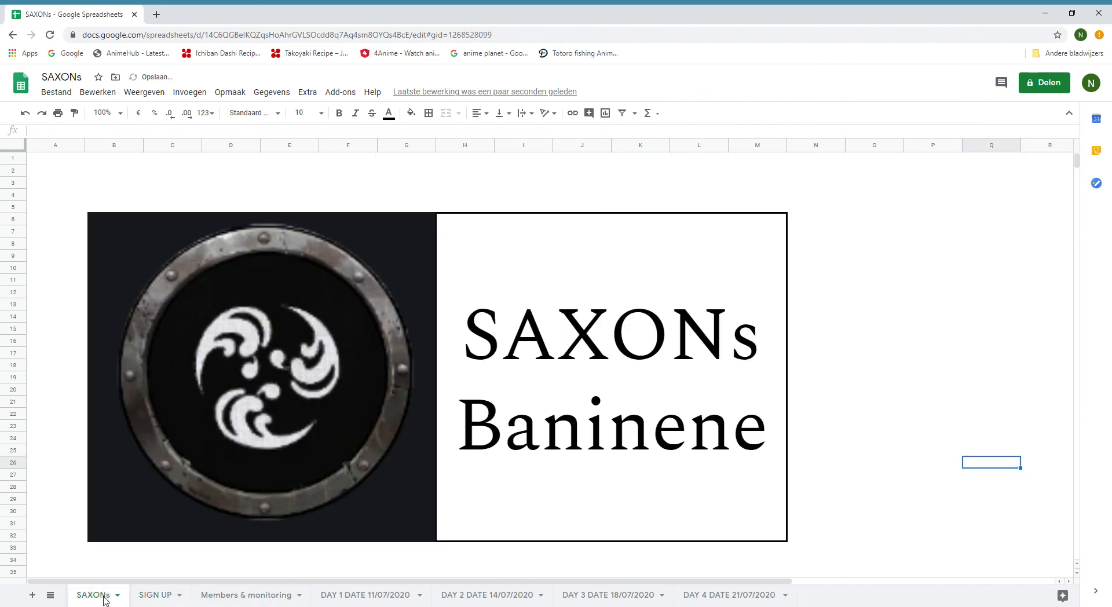
{"action": "left_click", "coordinate": [901, 356]}
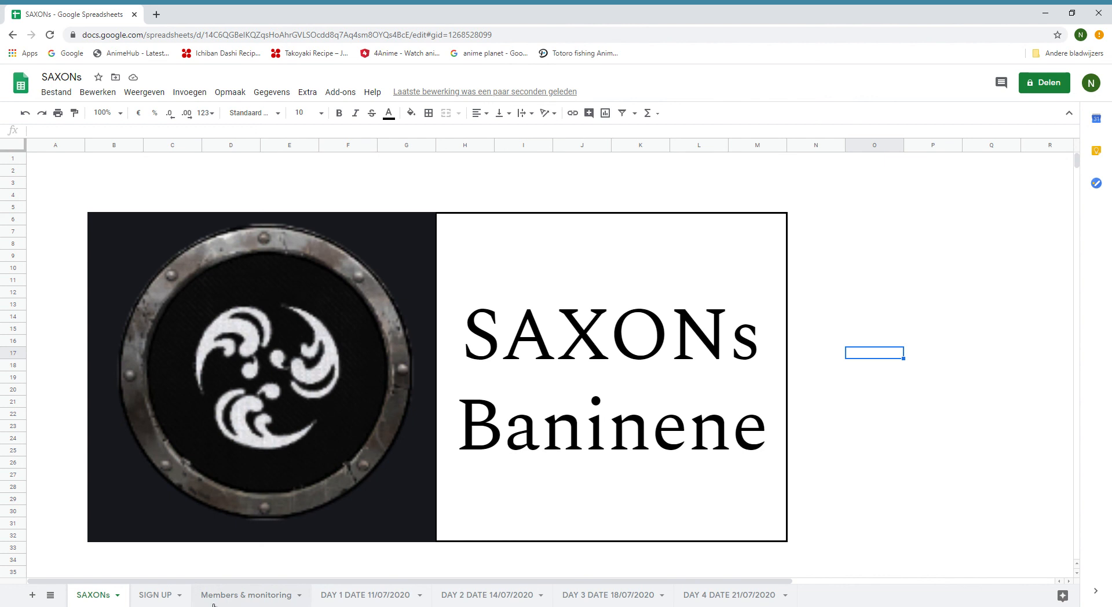
{"action": "left_click", "coordinate": [236, 597]}
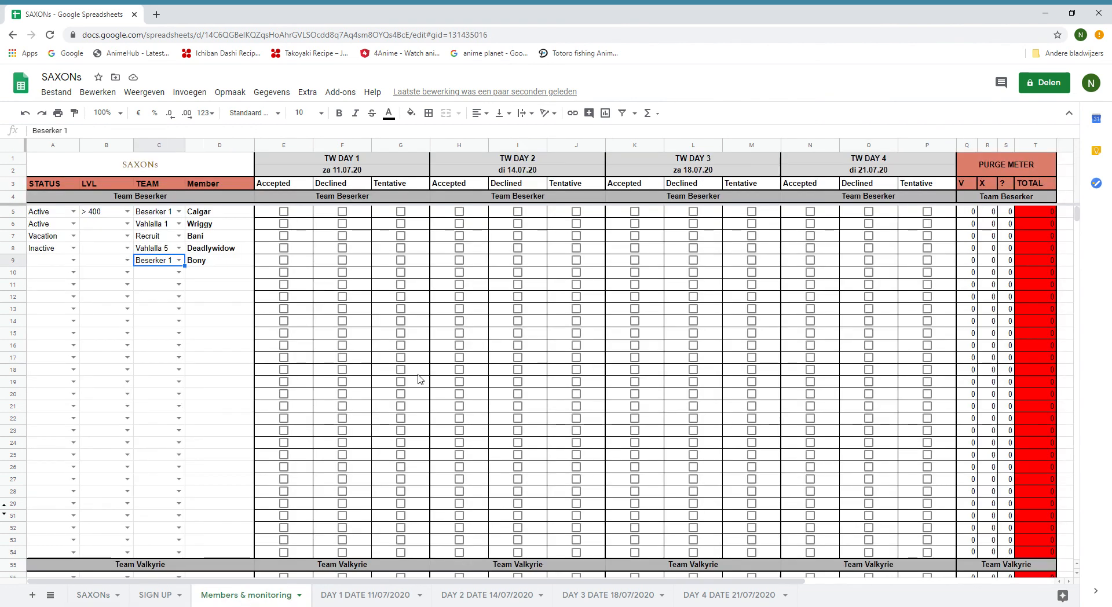
{"action": "mouse_move", "coordinate": [283, 146]}
{"action": "left_mouse_down"}
{"action": "mouse_move", "coordinate": [327, 148]}
{"action": "mouse_move", "coordinate": [293, 152]}
{"action": "left_mouse_up"}
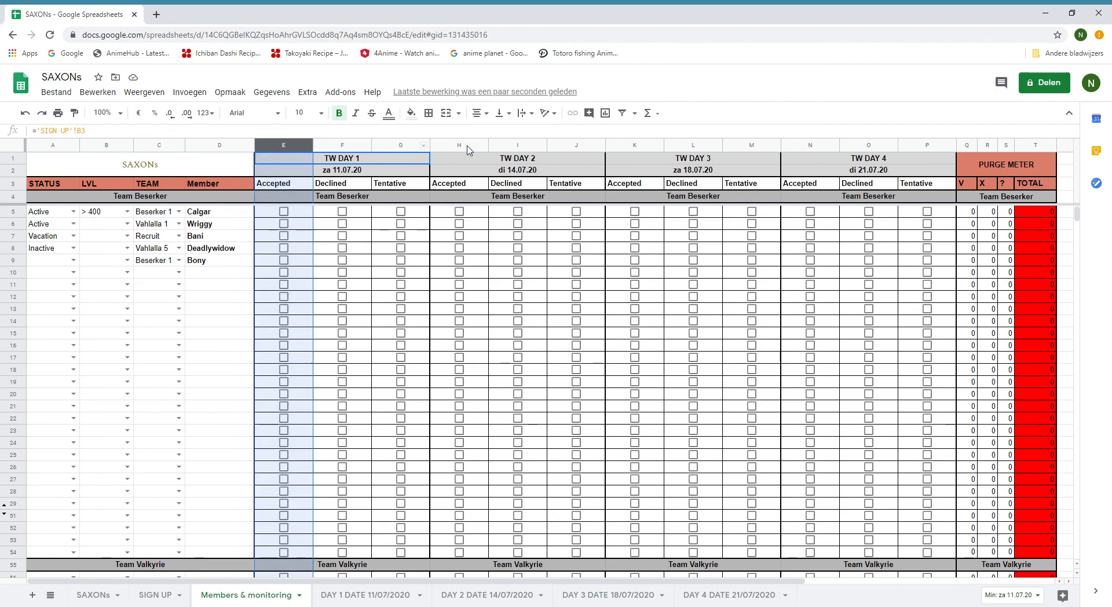
{"action": "left_click_drag", "start_coordinate": [287, 146], "coordinate": [459, 146]}
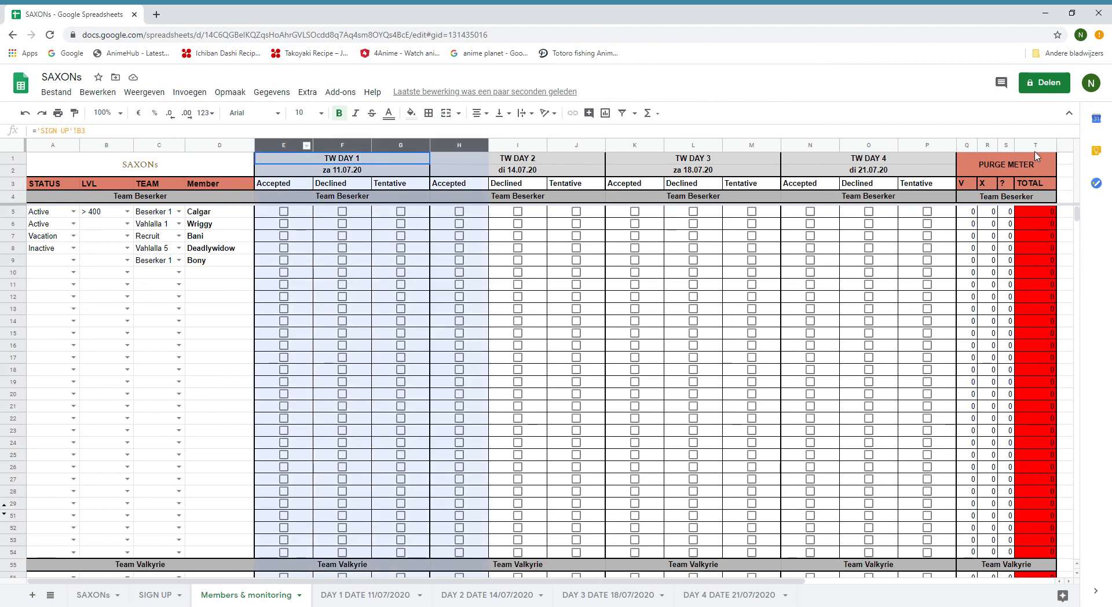
{"action": "left_click_drag", "start_coordinate": [1036, 156], "coordinate": [1006, 152]}
{"action": "left_click", "coordinate": [216, 298]}
{"action": "left_click_drag", "start_coordinate": [215, 212], "coordinate": [229, 419]}
{"action": "left_click", "coordinate": [223, 418]}
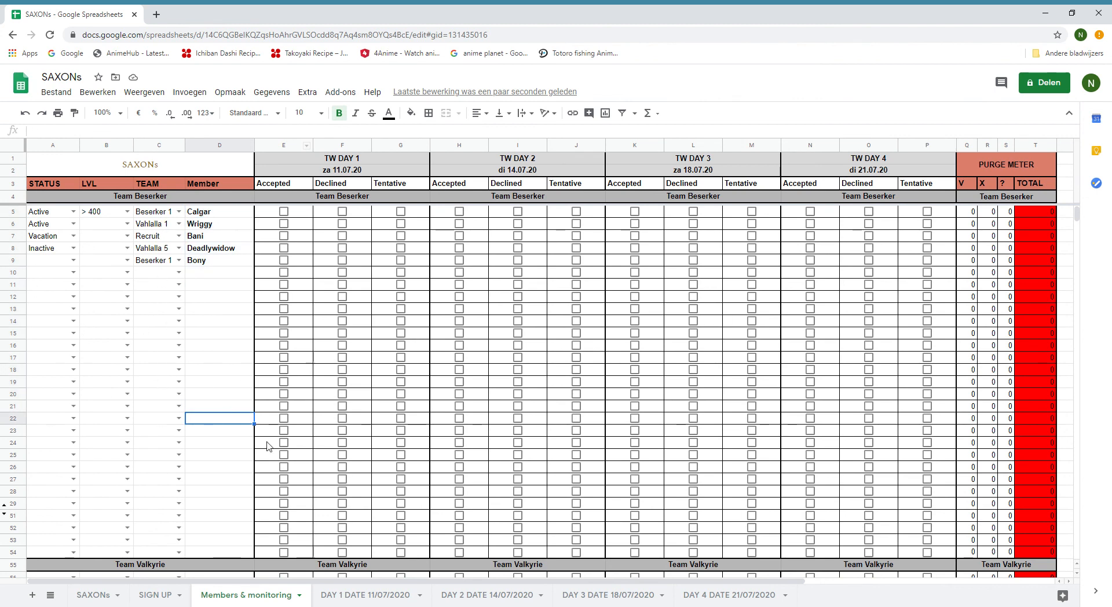
- Check the SIGN UP sheet and return to the SAXONs cover sheet
{"action": "left_click", "coordinate": [154, 595]}
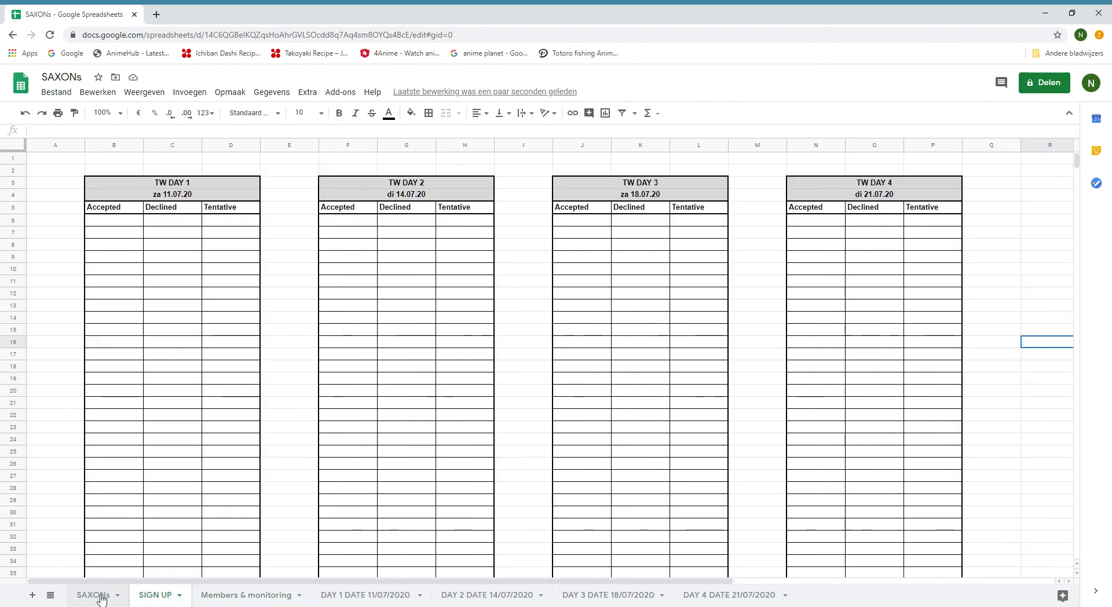
{"action": "left_click", "coordinate": [97, 596]}
{"action": "left_click", "coordinate": [941, 418]}
{"action": "left_click", "coordinate": [975, 273]}
{"action": "left_click", "coordinate": [1003, 210]}
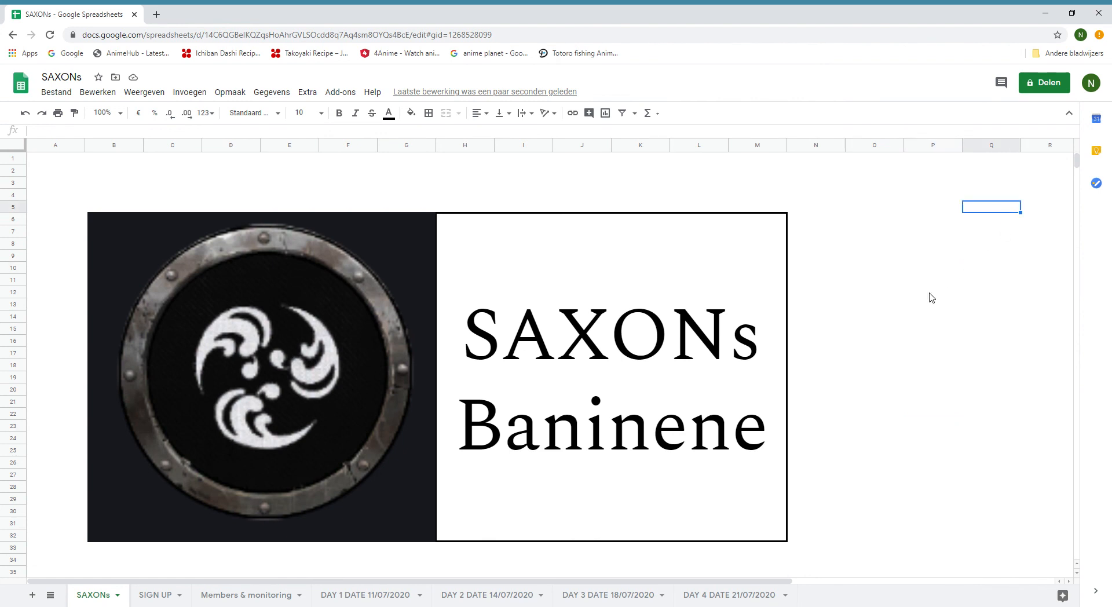